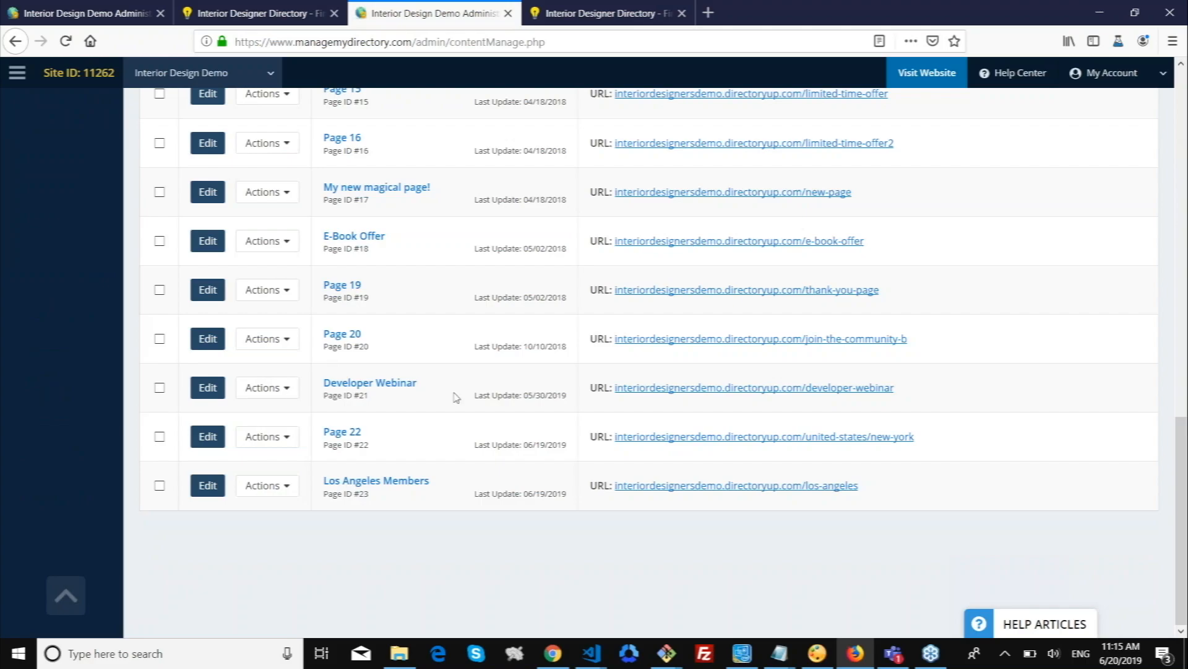
Open the Developer Webinar web page for editing and examine the widget shortcode in its content
{"action": "left_click", "coordinate": [252, 384]}
{"action": "left_click", "coordinate": [215, 391]}
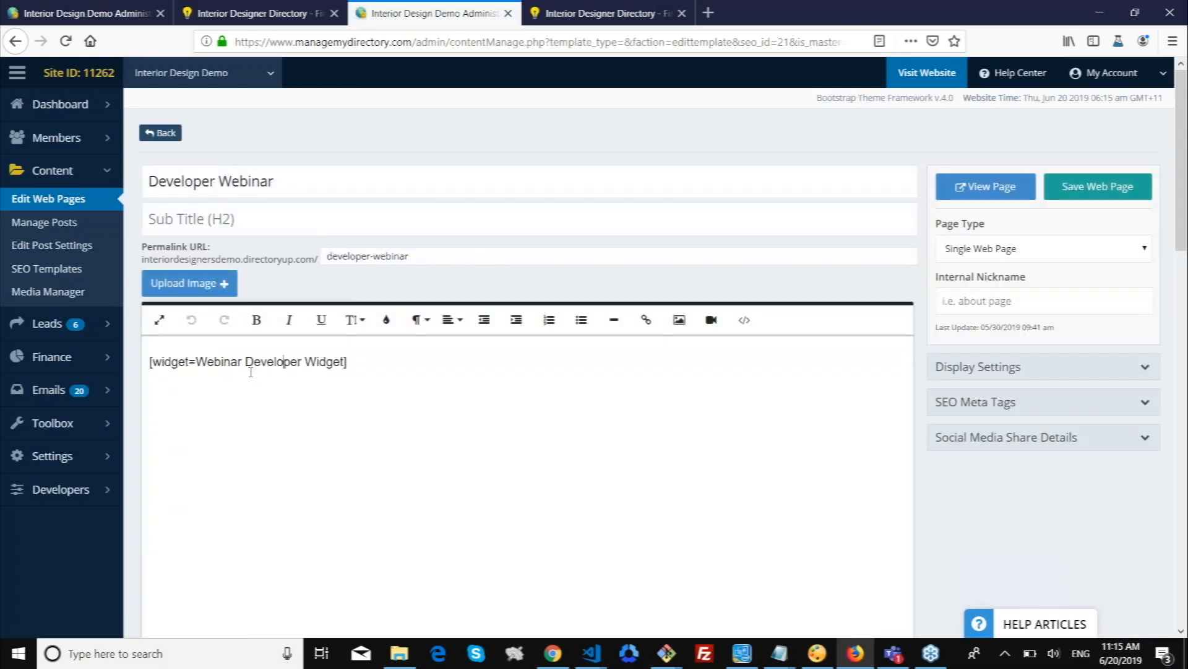
{"action": "mouse_move", "coordinate": [153, 362]}
{"action": "left_mouse_down"}
{"action": "mouse_move", "coordinate": [335, 361]}
{"action": "mouse_move", "coordinate": [150, 362]}
{"action": "left_mouse_up"}
{"action": "left_click", "coordinate": [376, 362]}
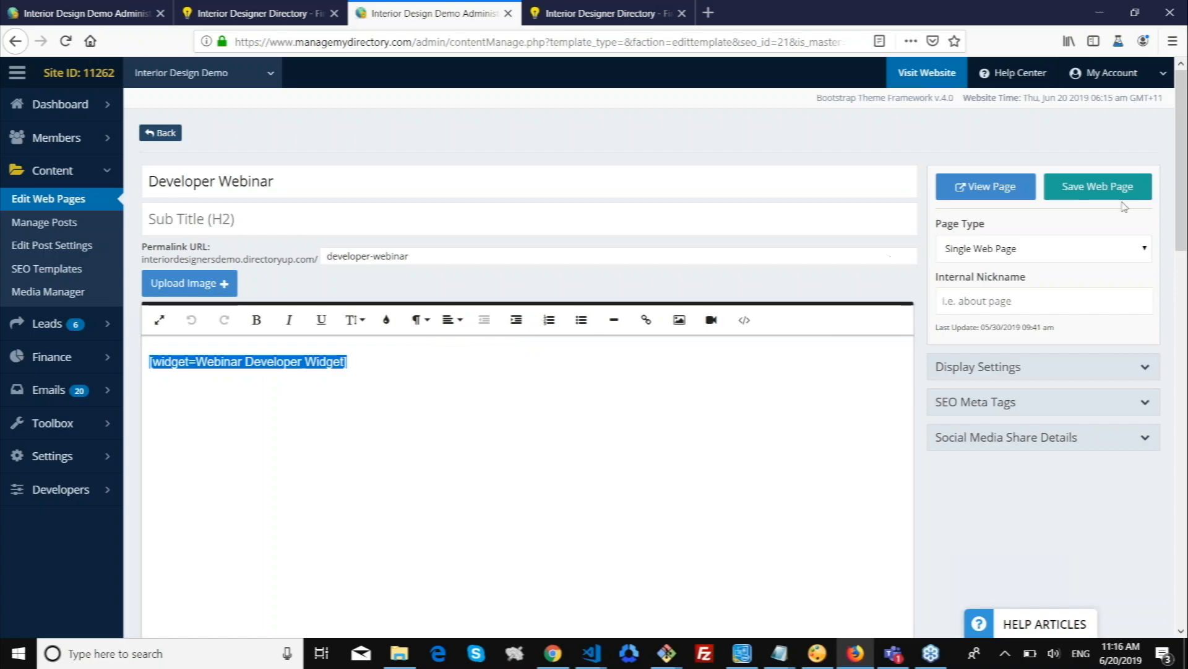
View the live Developer Webinar page and switch on the edit mode that outlines and labels its widgets
{"action": "left_click", "coordinate": [989, 199]}
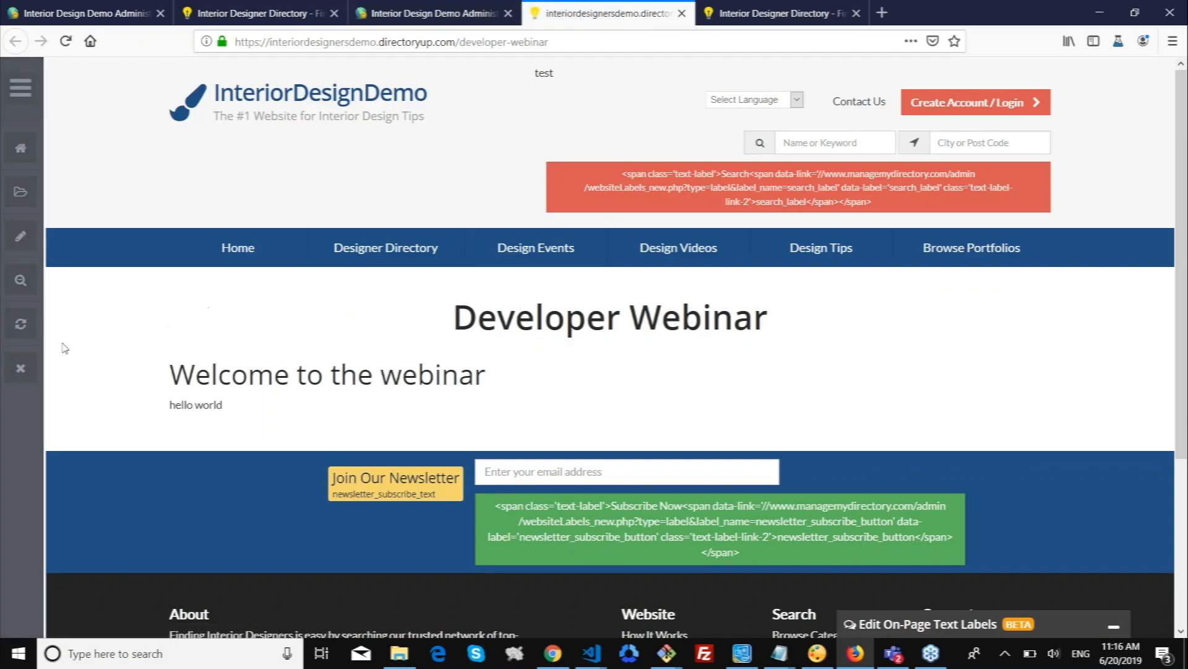
{"action": "left_click", "coordinate": [27, 287]}
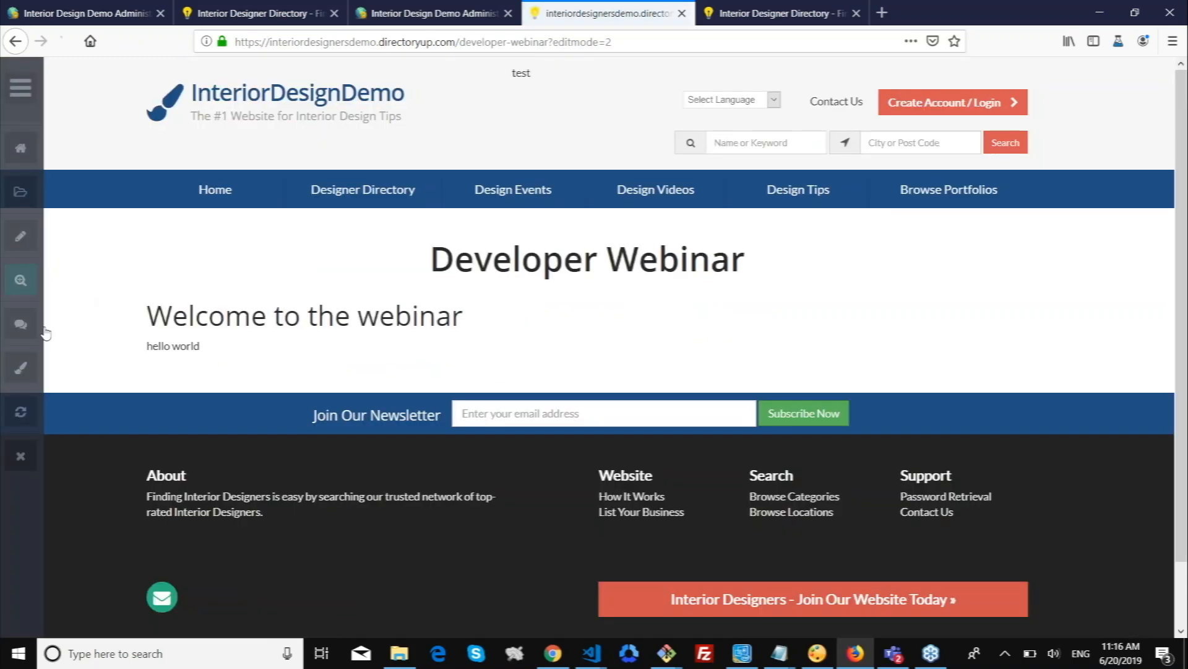
{"action": "left_click", "coordinate": [27, 286]}
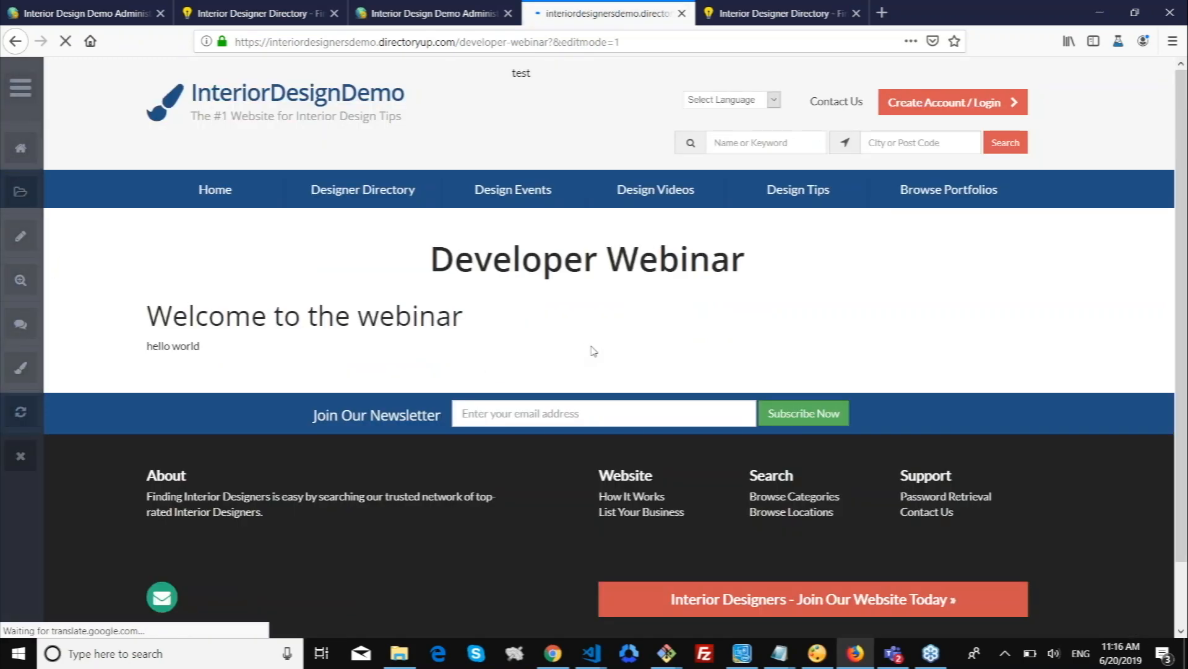
{"action": "scroll", "coordinate": [521, 323], "scroll_direction": "down", "scroll_amount": 6}
{"action": "scroll", "coordinate": [522, 324], "scroll_direction": "down", "scroll_amount": 4}
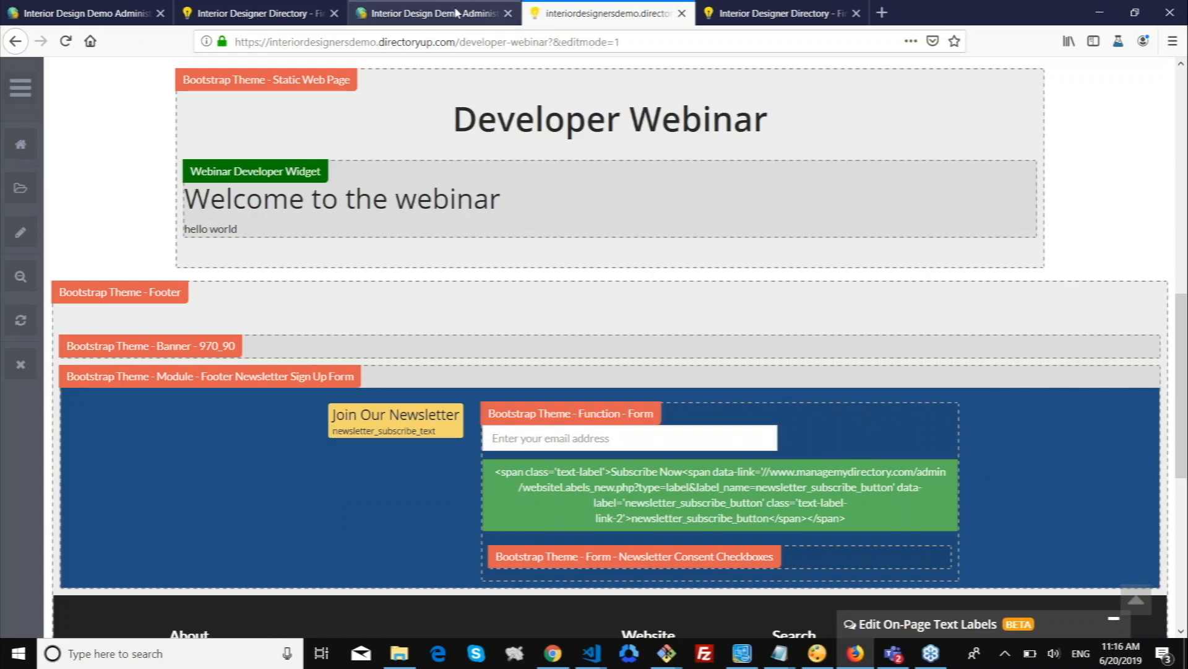
Return to the site admin and open the Bootstrap Theme - Header - Left widget for editing from the Widget Manager
{"action": "left_click", "coordinate": [434, 13]}
{"action": "left_click", "coordinate": [254, 364]}
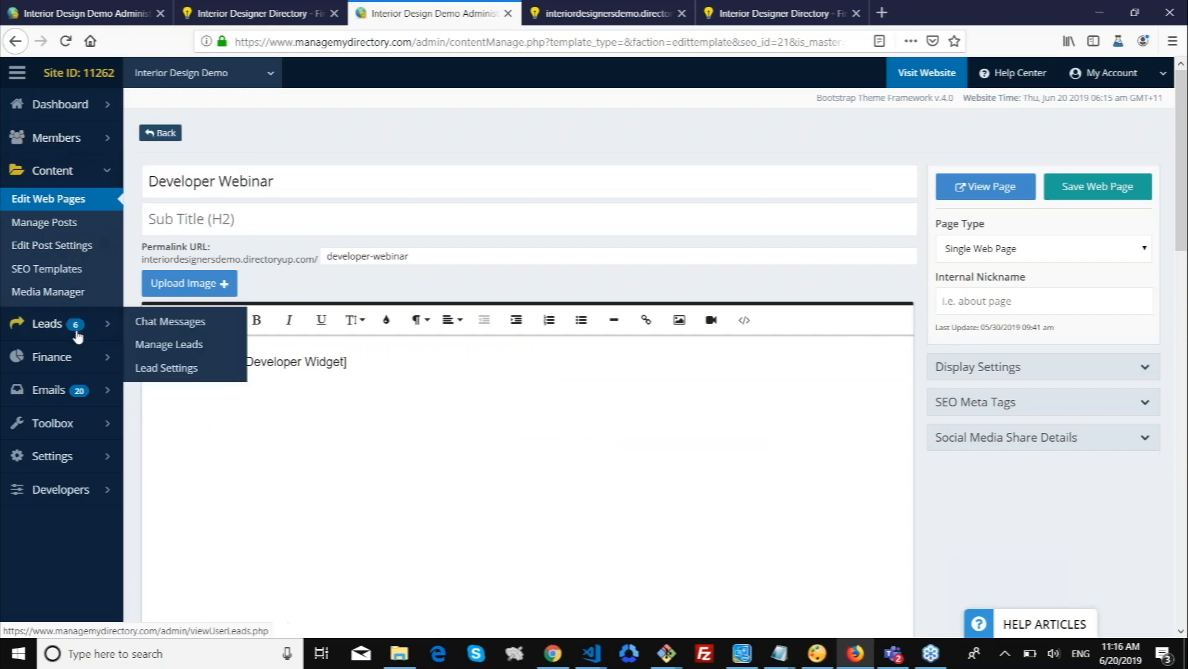
{"action": "mouse_move", "coordinate": [81, 429]}
{"action": "left_click", "coordinate": [141, 423]}
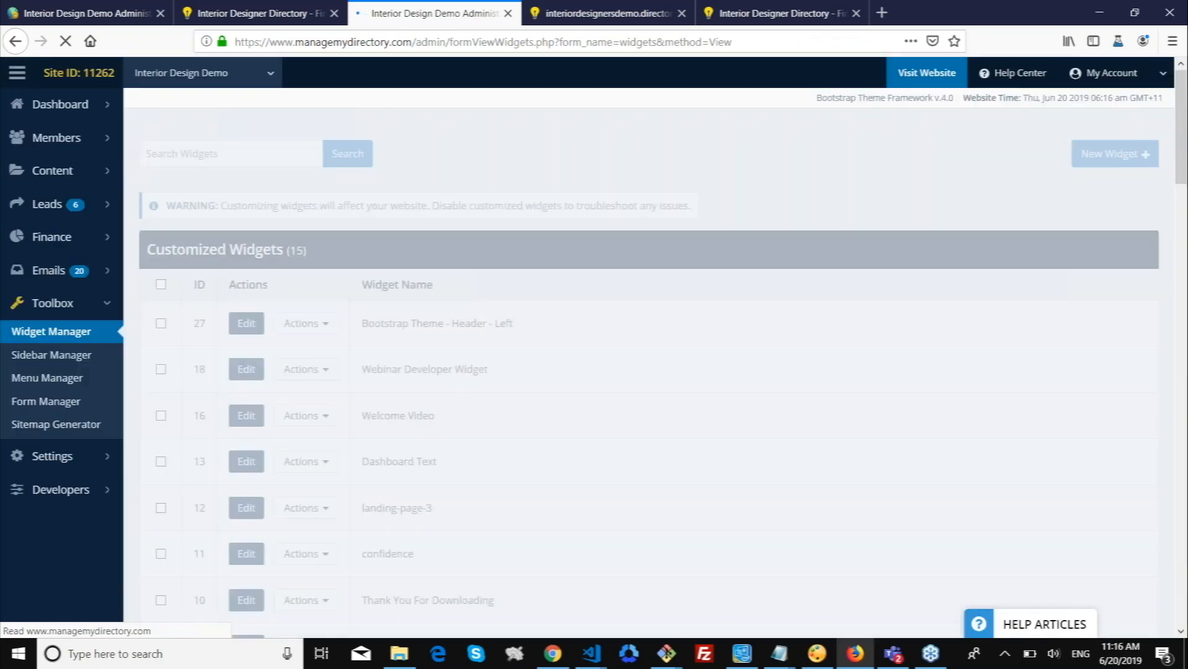
{"action": "left_click", "coordinate": [247, 328]}
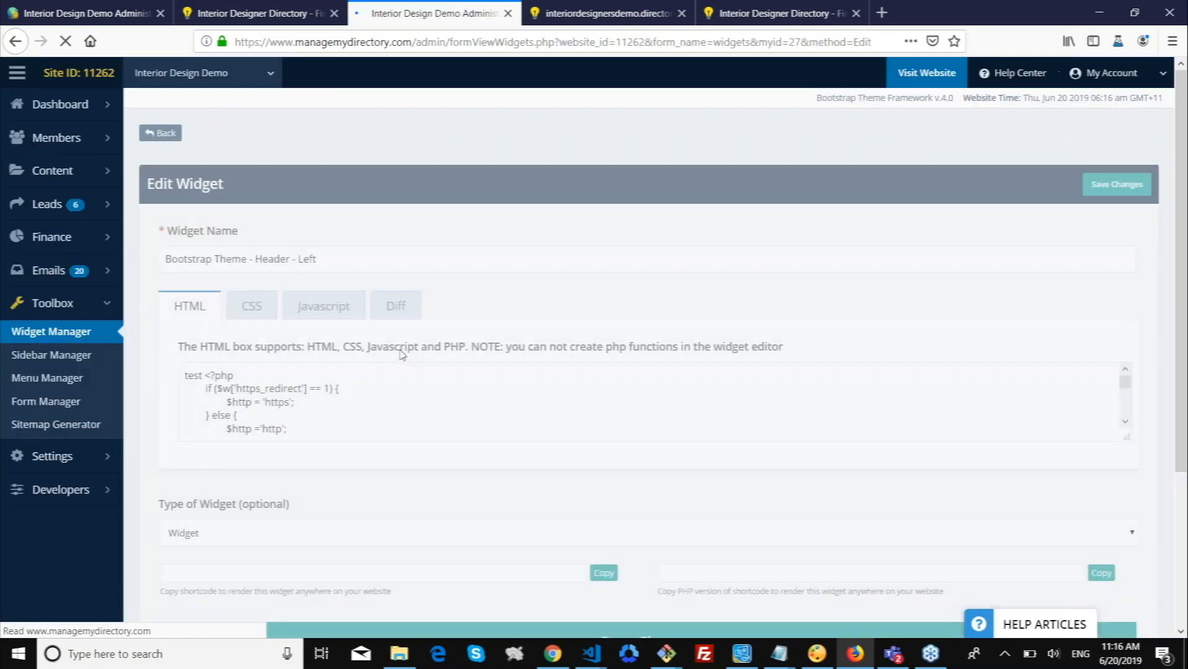
Examine the shortcode and the PHP version of the shortcode for the Bootstrap Theme - Header - Left widget
{"action": "scroll", "coordinate": [400, 354], "scroll_direction": "down", "scroll_amount": 5}
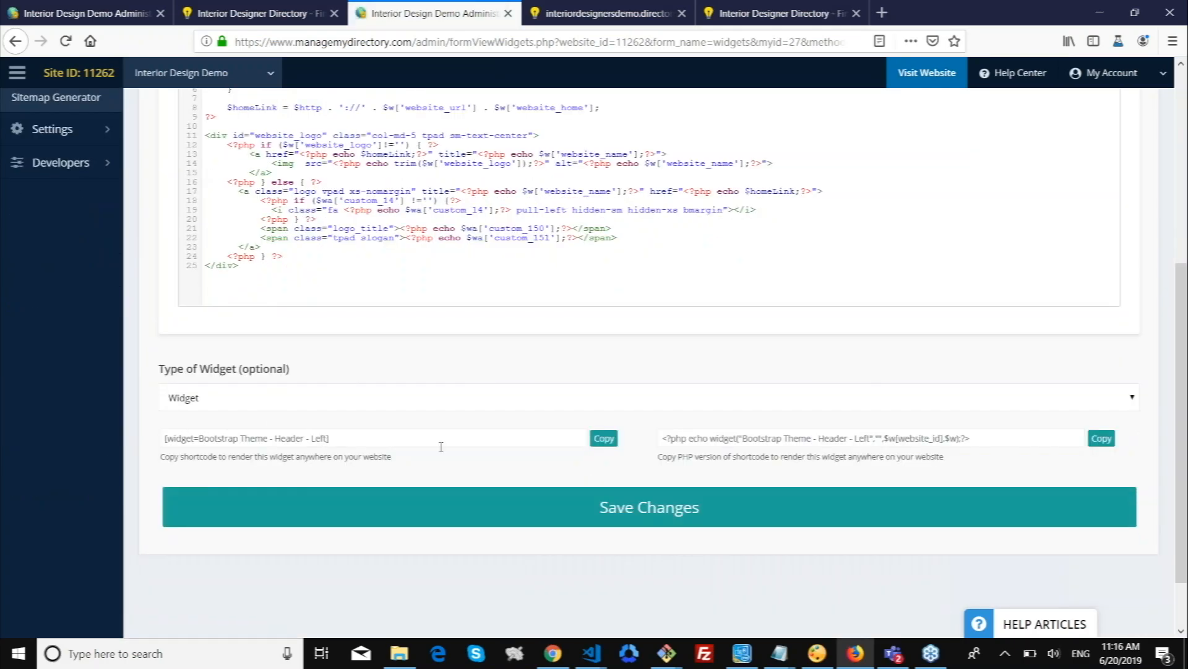
{"action": "left_click", "coordinate": [350, 438]}
{"action": "mouse_move", "coordinate": [175, 438]}
{"action": "left_mouse_down"}
{"action": "mouse_move", "coordinate": [369, 442]}
{"action": "mouse_move", "coordinate": [152, 432]}
{"action": "left_mouse_up"}
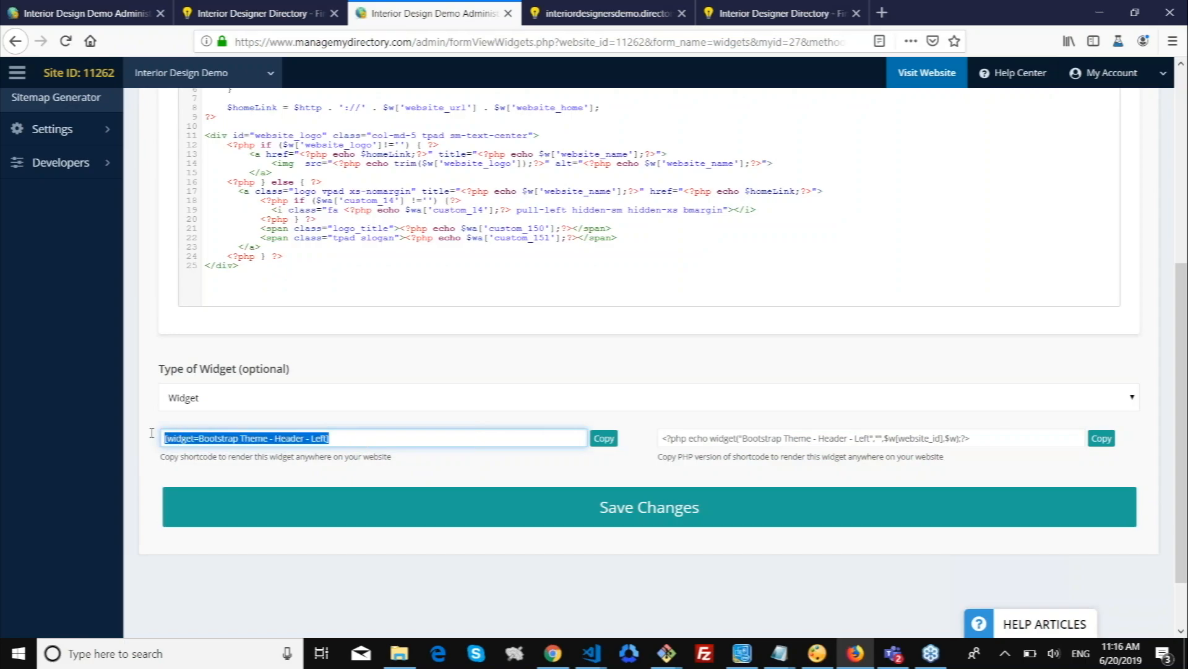
{"action": "left_click", "coordinate": [841, 431]}
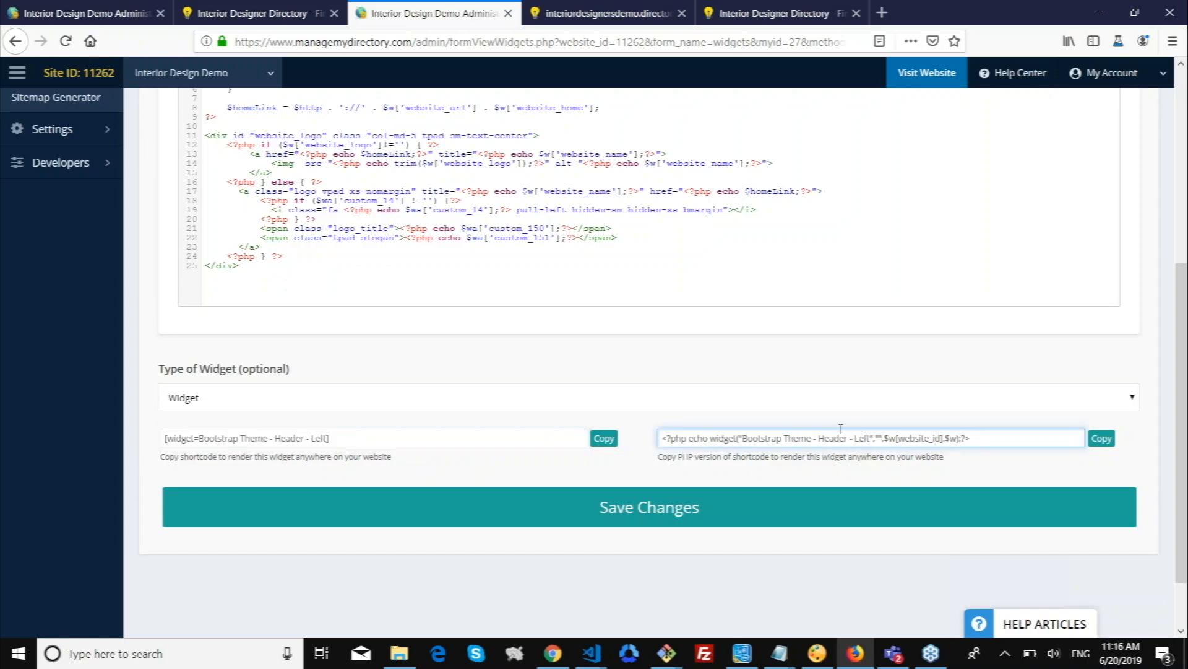
{"action": "left_click_drag", "start_coordinate": [975, 438], "coordinate": [565, 431]}
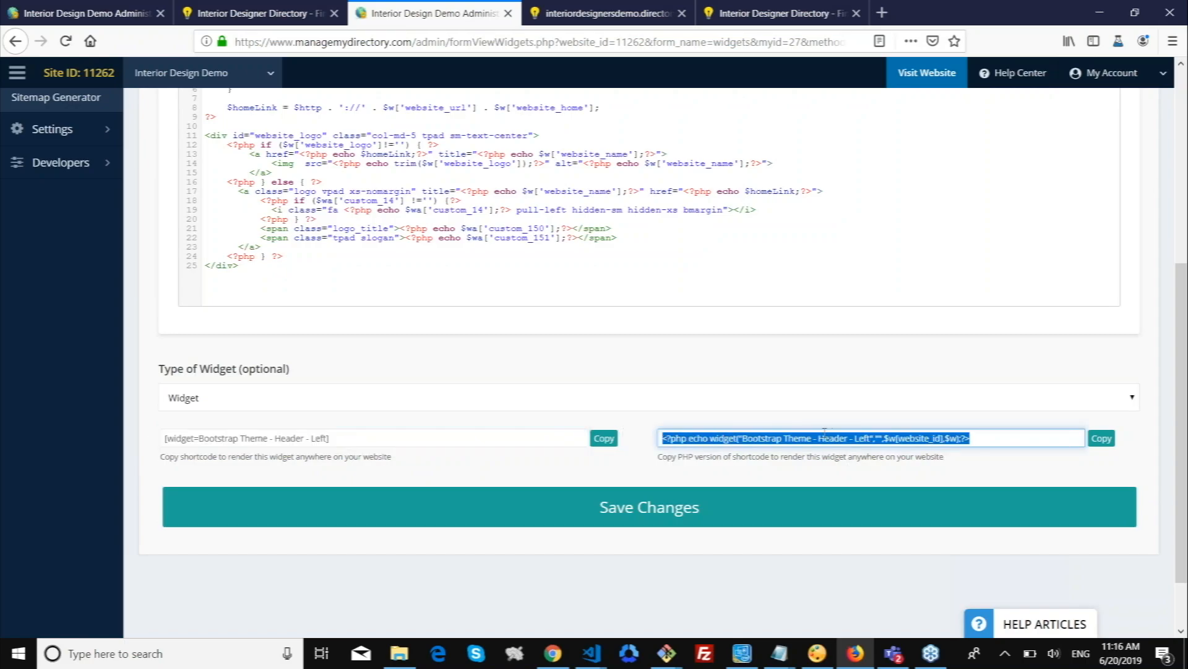
{"action": "left_click", "coordinate": [761, 416]}
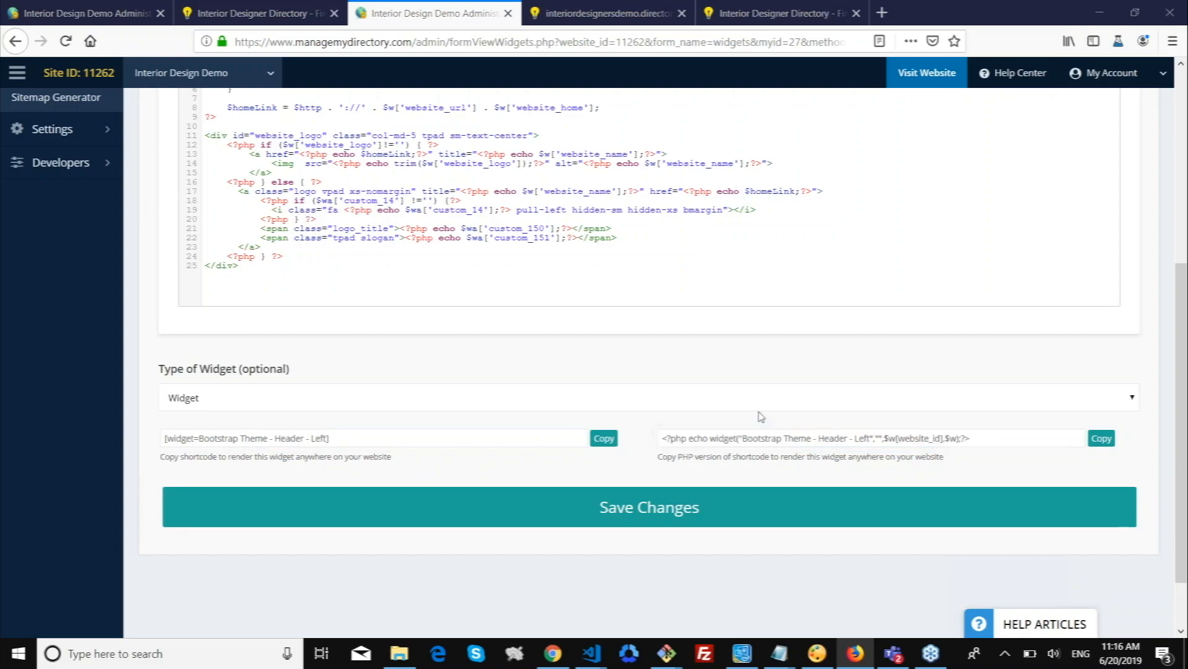
Switch to the slide presentation to show "Where does the widget code print?", and return to the browser
{"action": "key", "text": "alt+Tab"}
{"action": "left_click", "coordinate": [432, 334]}
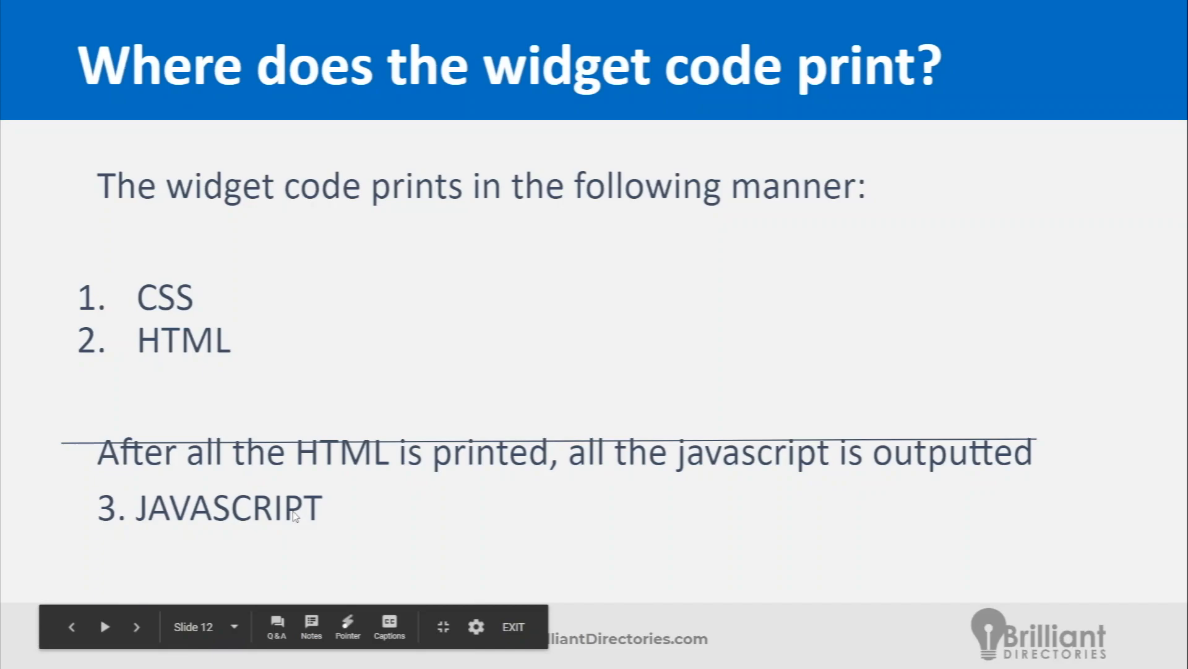
{"action": "key", "text": "alt+Tab"}
Go back to the Widget Manager list and open the Webinar Developer Widget for editing
{"action": "scroll", "coordinate": [414, 265], "scroll_direction": "up", "scroll_amount": 5}
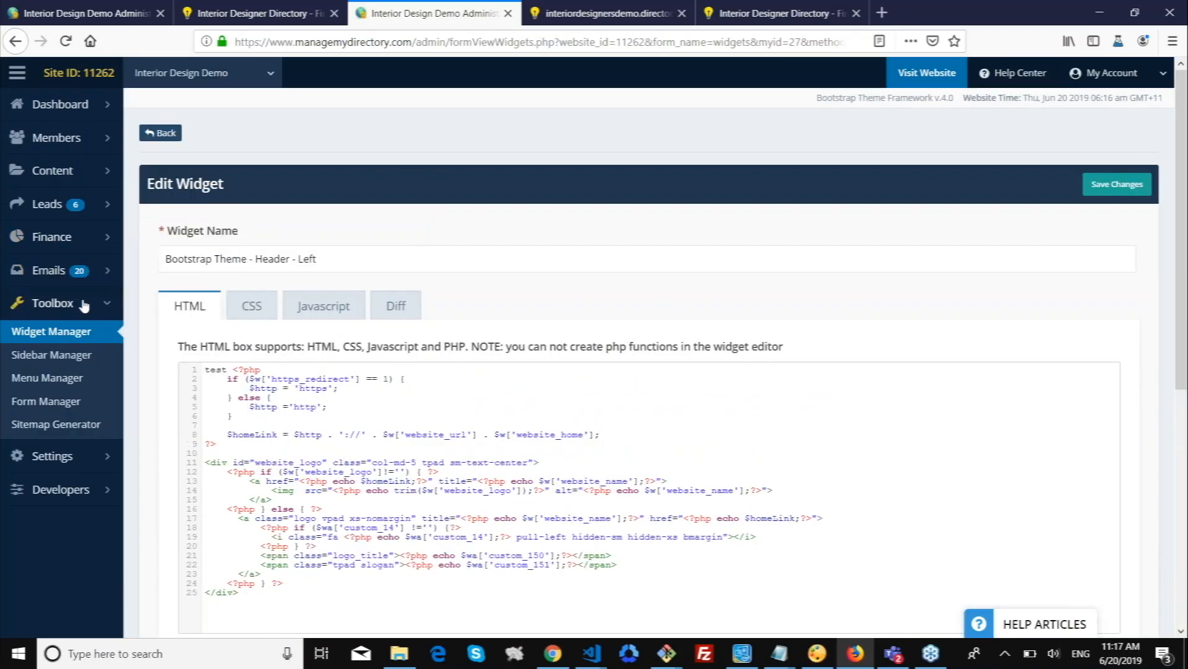
{"action": "left_click", "coordinate": [85, 333]}
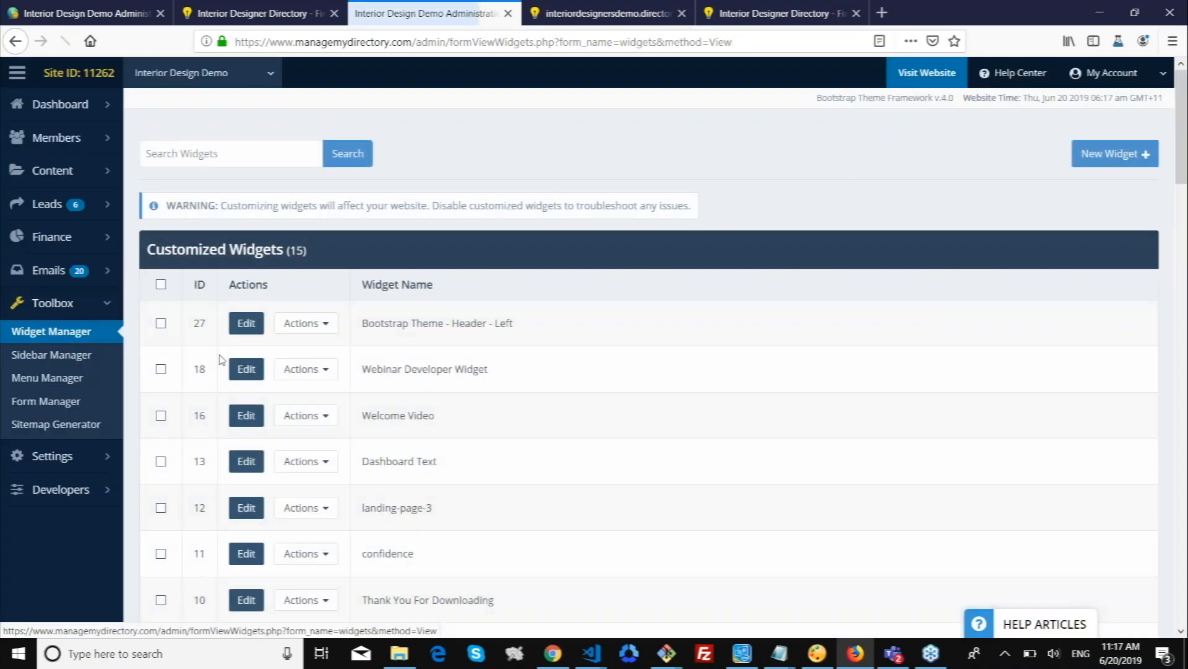
{"action": "left_click", "coordinate": [248, 370]}
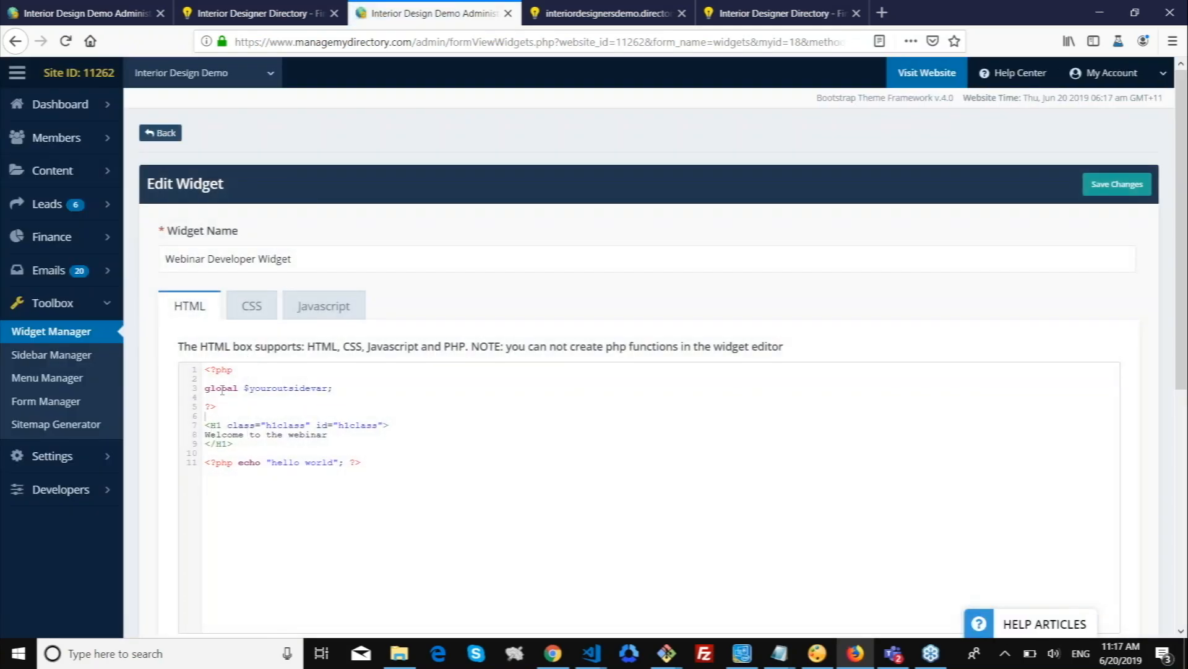
Review the CSS, Javascript and HTML code of the Webinar Developer Widget
{"action": "left_click", "coordinate": [253, 307]}
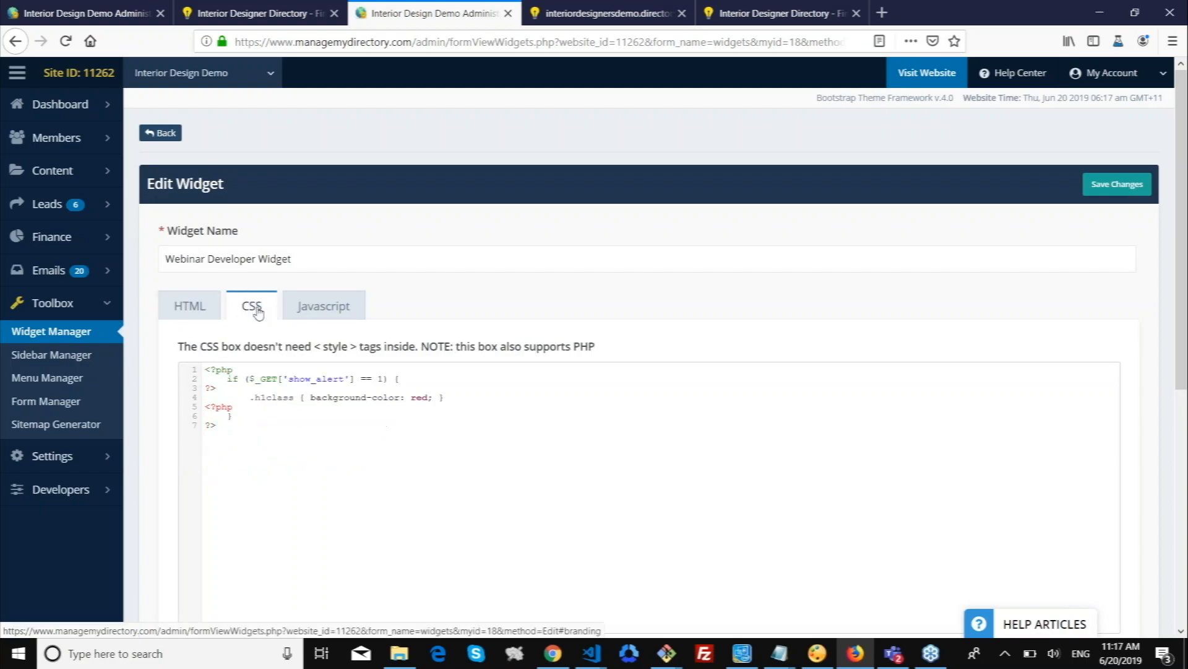
{"action": "left_click", "coordinate": [314, 312]}
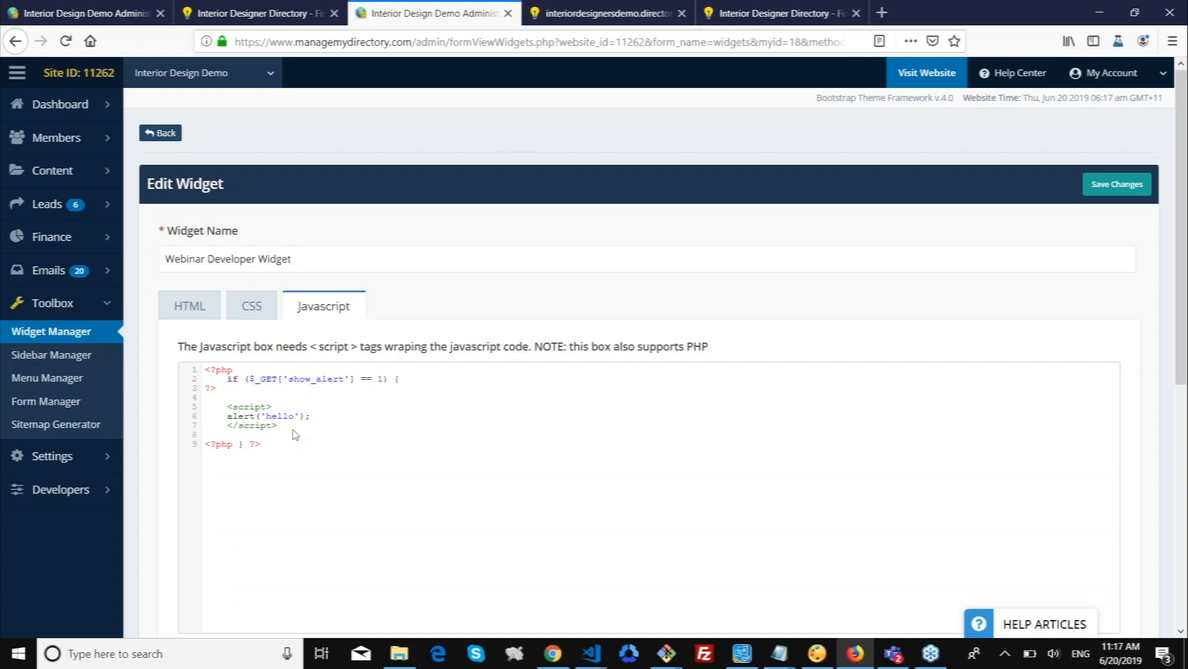
{"action": "left_click", "coordinate": [188, 307]}
{"action": "left_click", "coordinate": [264, 417]}
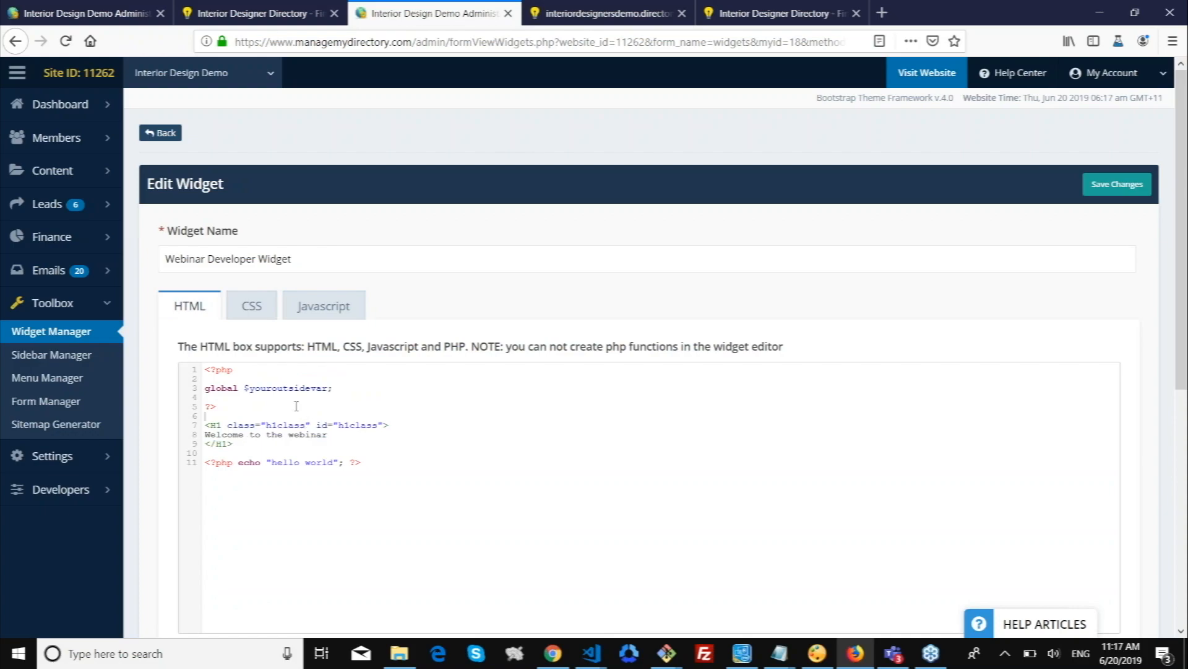
{"action": "left_click", "coordinate": [251, 306]}
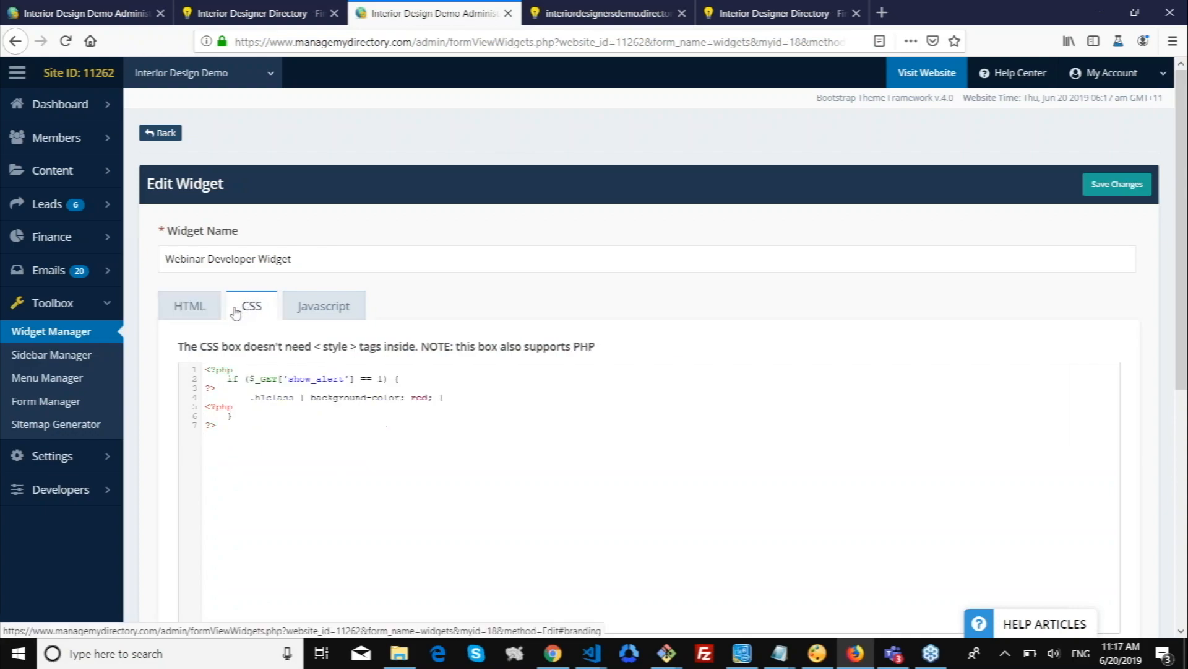
Remove the &editmode=1 parameter from the live Developer Webinar page's address
{"action": "left_click", "coordinate": [610, 14]}
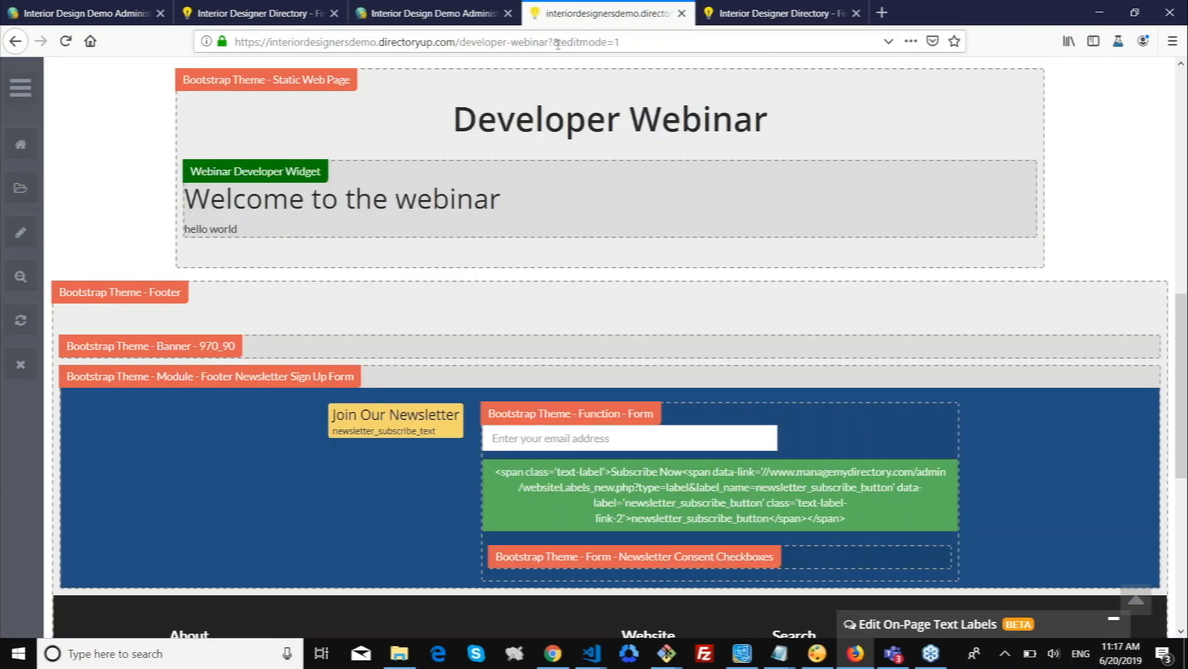
{"action": "left_click_drag", "start_coordinate": [558, 44], "coordinate": [717, 46]}
{"action": "key", "text": "BackSpace"}
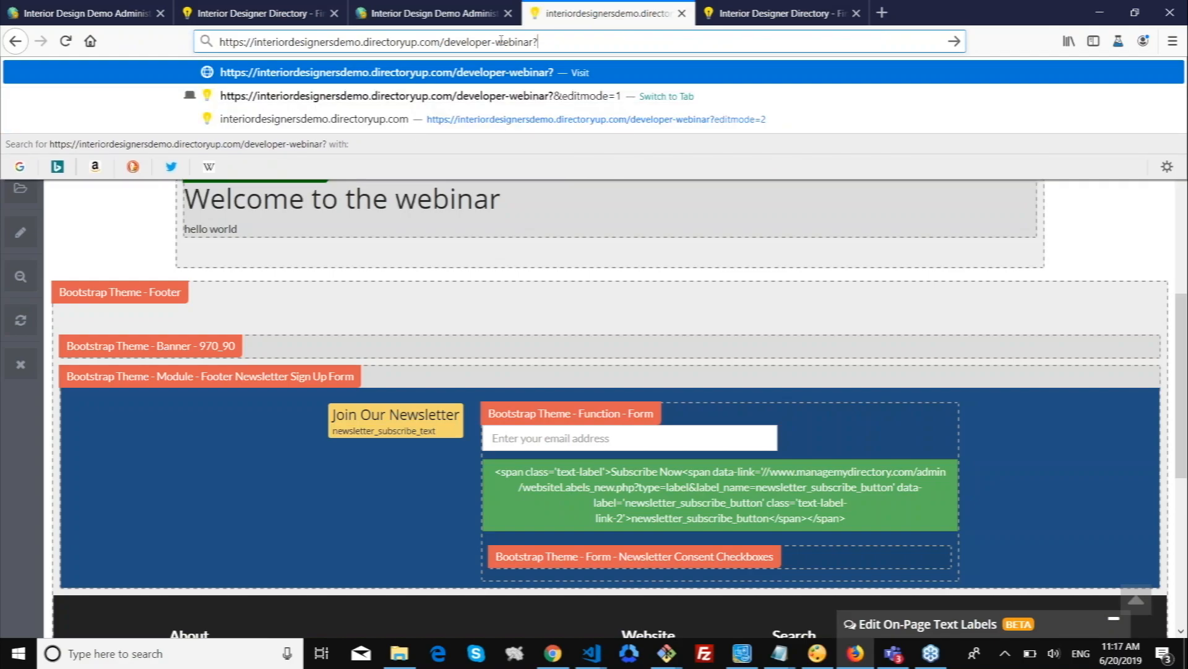
{"action": "key", "text": "Return"}
Examine the show_alert condition and the .h1class rule in the widget's CSS code, and compare them with its Javascript code
{"action": "left_click", "coordinate": [444, 19]}
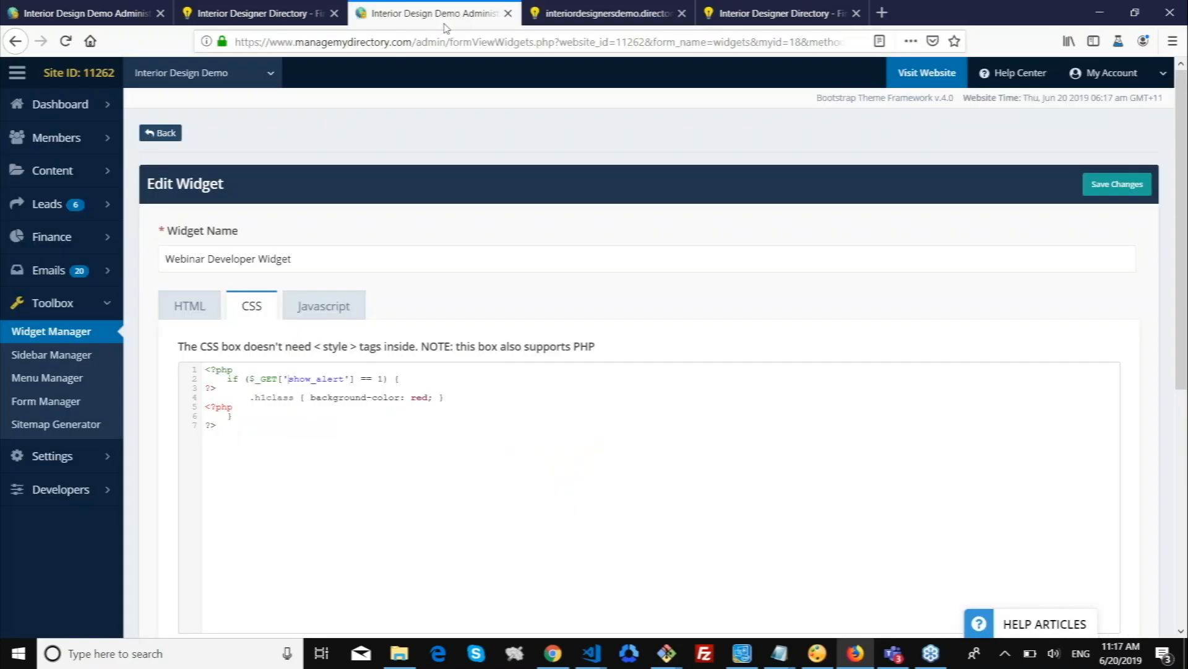
{"action": "left_click_drag", "start_coordinate": [250, 382], "coordinate": [344, 378]}
{"action": "left_click", "coordinate": [327, 382]}
{"action": "left_click", "coordinate": [294, 390]}
{"action": "left_click_drag", "start_coordinate": [257, 406], "coordinate": [327, 401]}
{"action": "left_click", "coordinate": [249, 399]}
{"action": "left_click", "coordinate": [300, 310]}
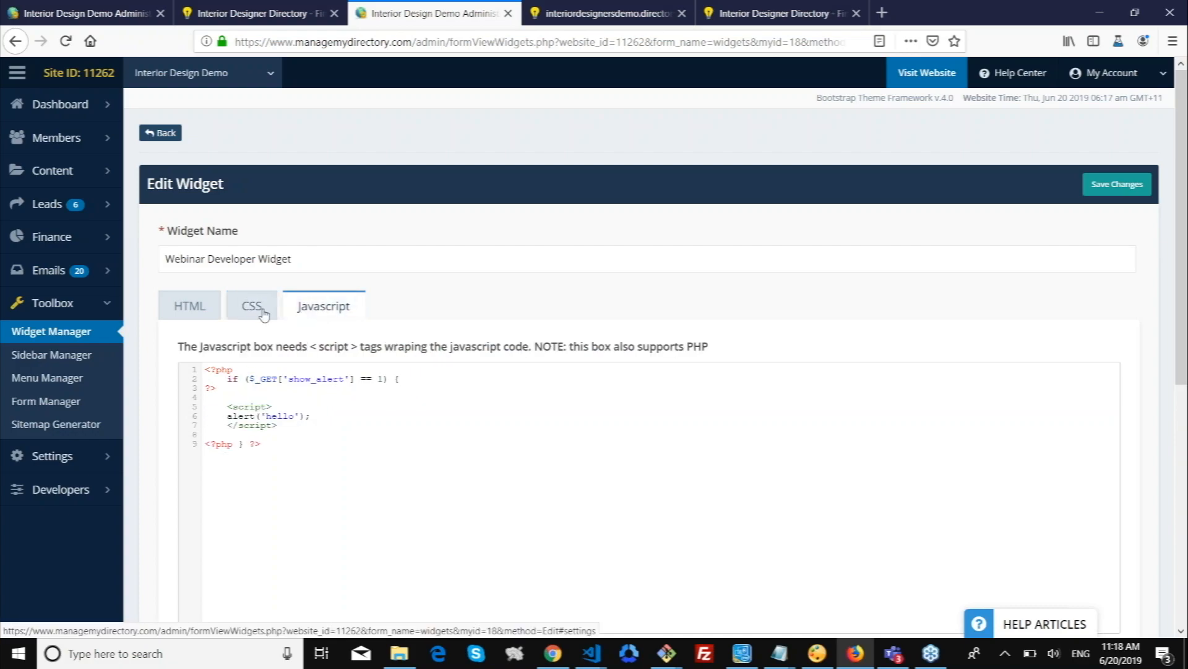
{"action": "left_click", "coordinate": [263, 312]}
Load the live Developer Webinar page with show_alert=1 added to its address, and dismiss the alert
{"action": "left_click", "coordinate": [541, 16]}
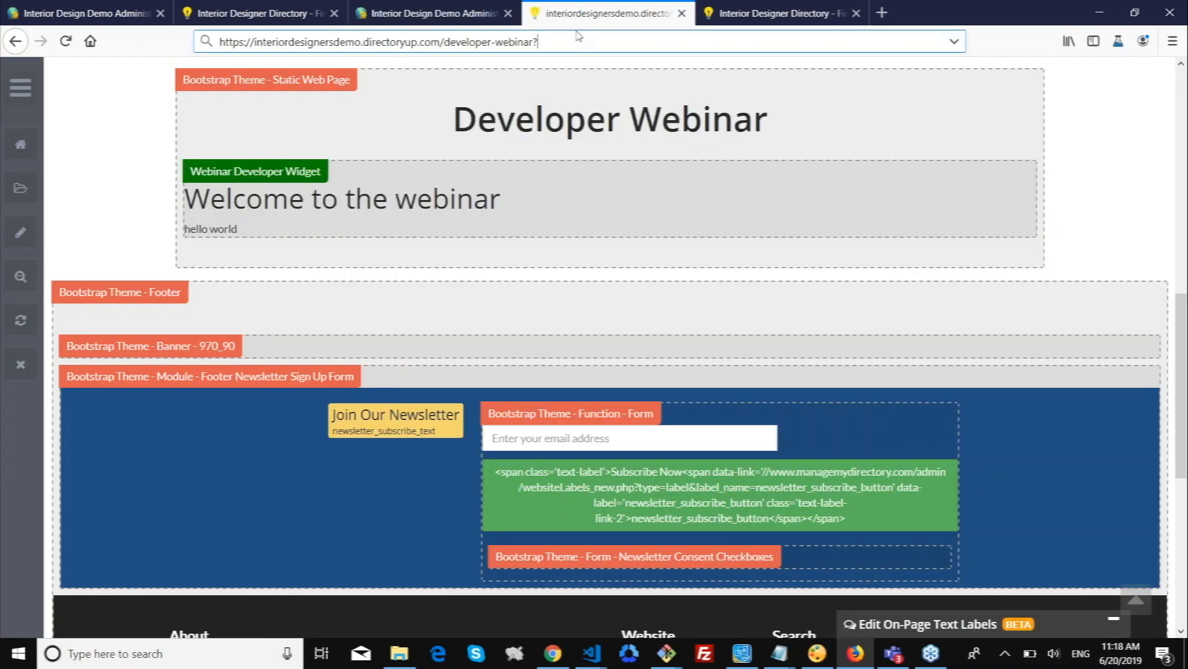
{"action": "type", "text": "show_"}
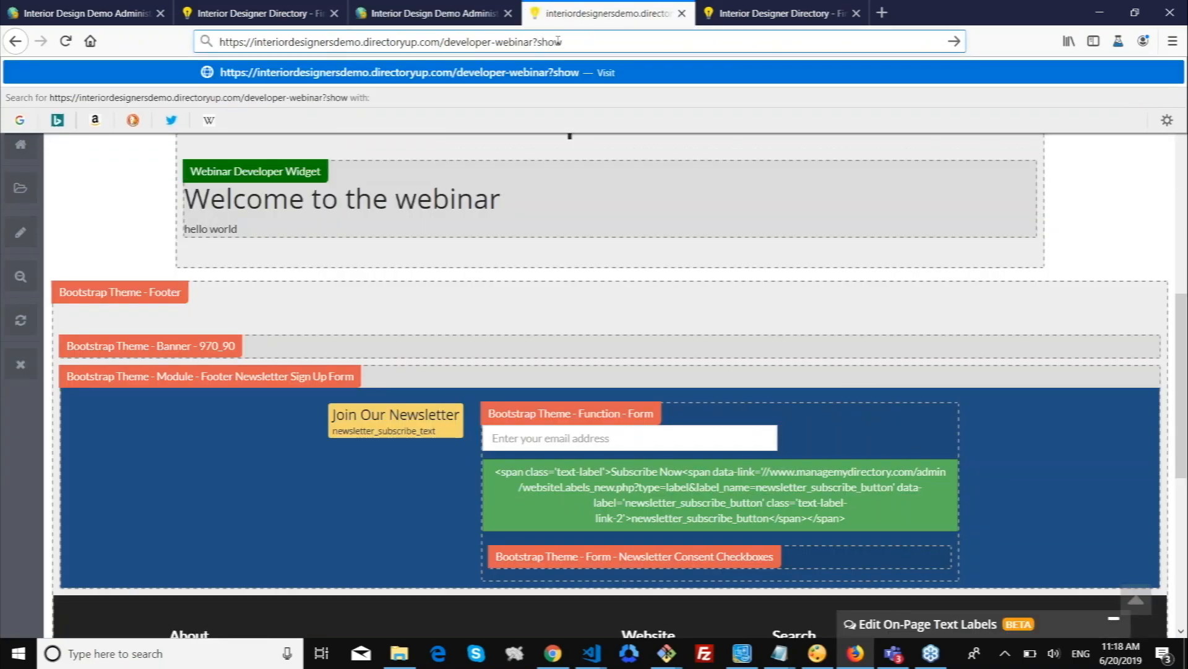
{"action": "left_click", "coordinate": [453, 18]}
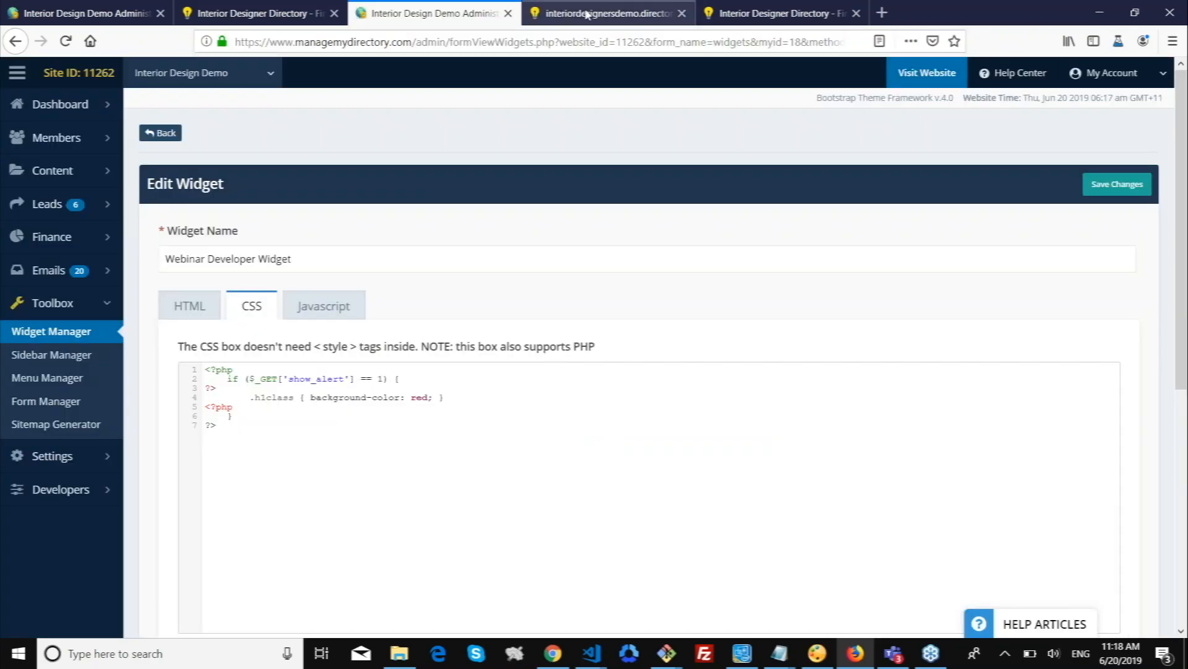
{"action": "left_click", "coordinate": [585, 16]}
{"action": "type", "text": "alert=1"}
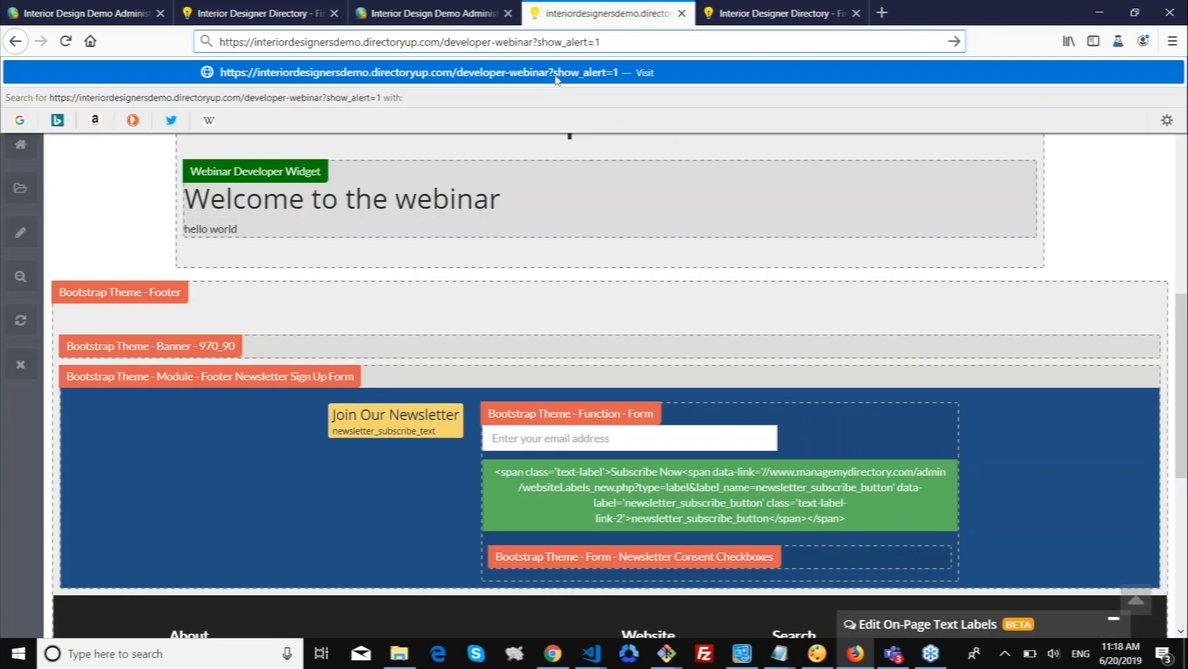
{"action": "left_click", "coordinate": [556, 77]}
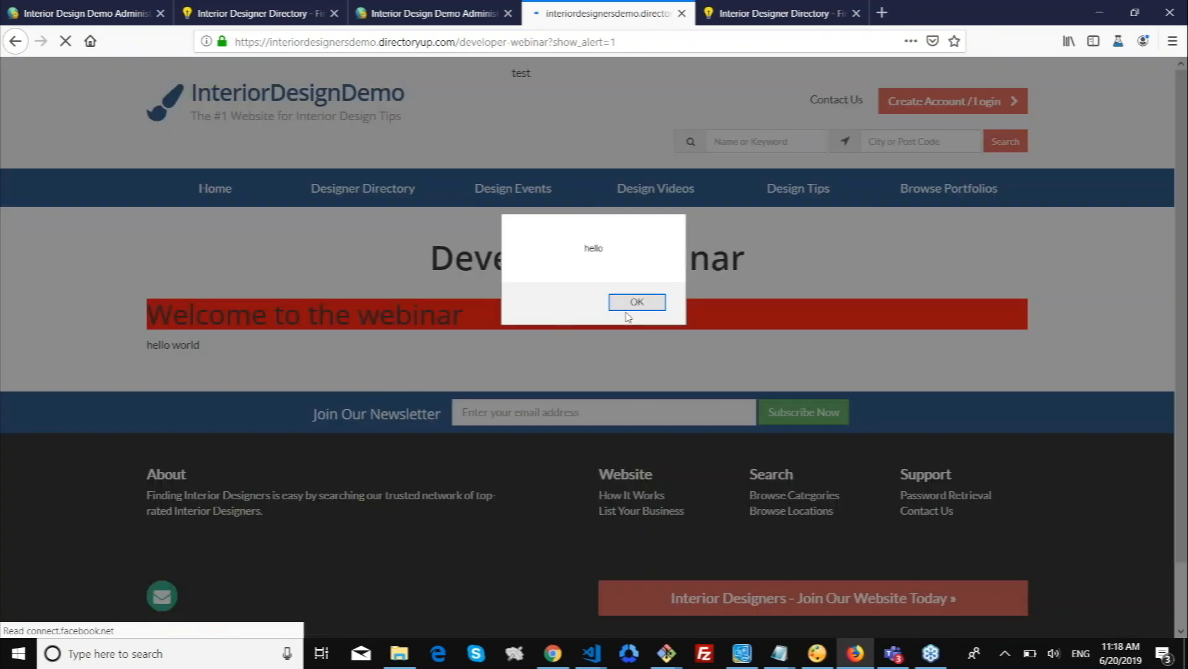
{"action": "left_click", "coordinate": [633, 301]}
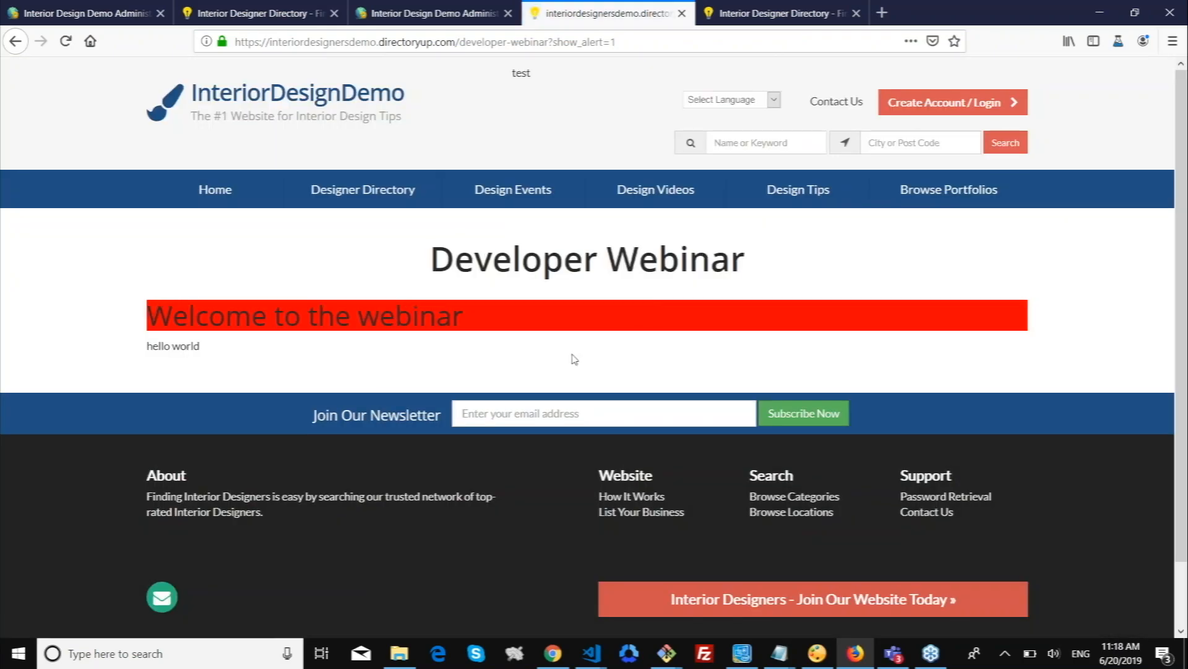
Search the live Developer Webinar page's source for "Welcome to the webinar", copied from the widget's HTML code
{"action": "key", "text": "ctrl+u"}
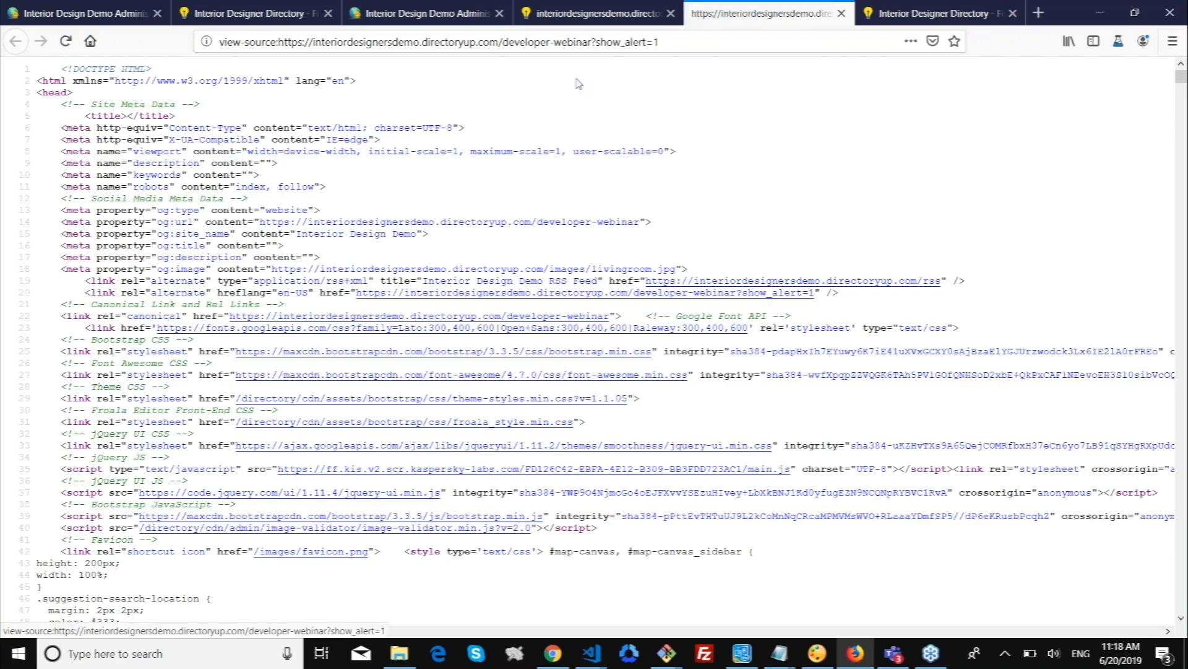
{"action": "left_click", "coordinate": [377, 24]}
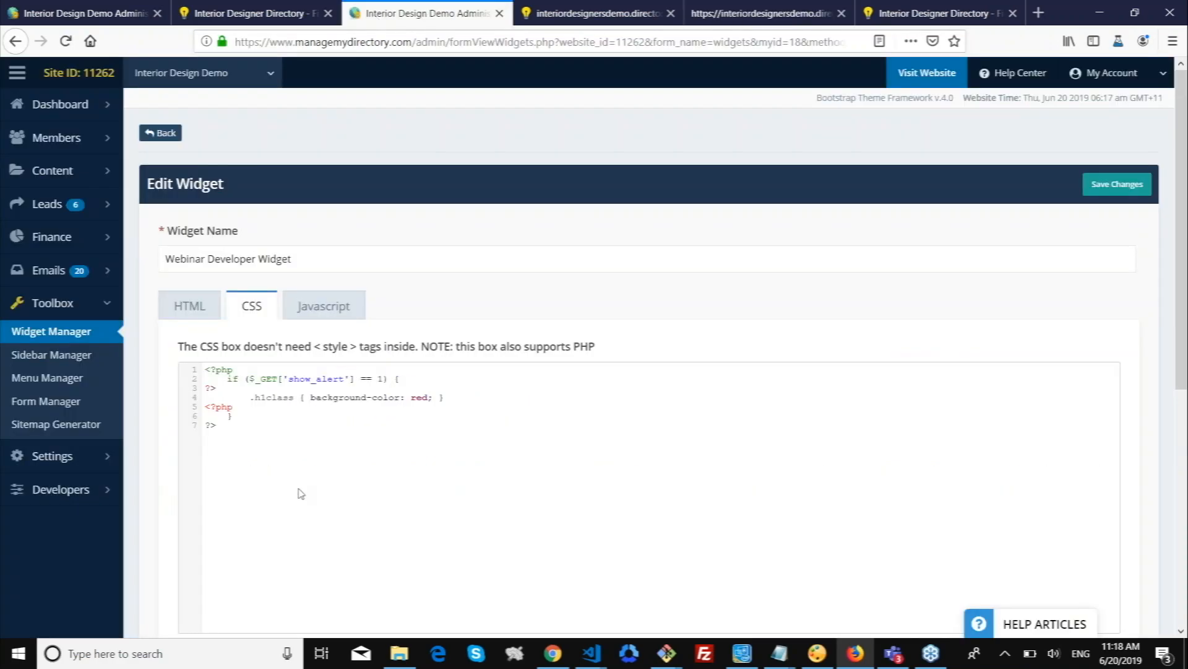
{"action": "left_click", "coordinate": [186, 308]}
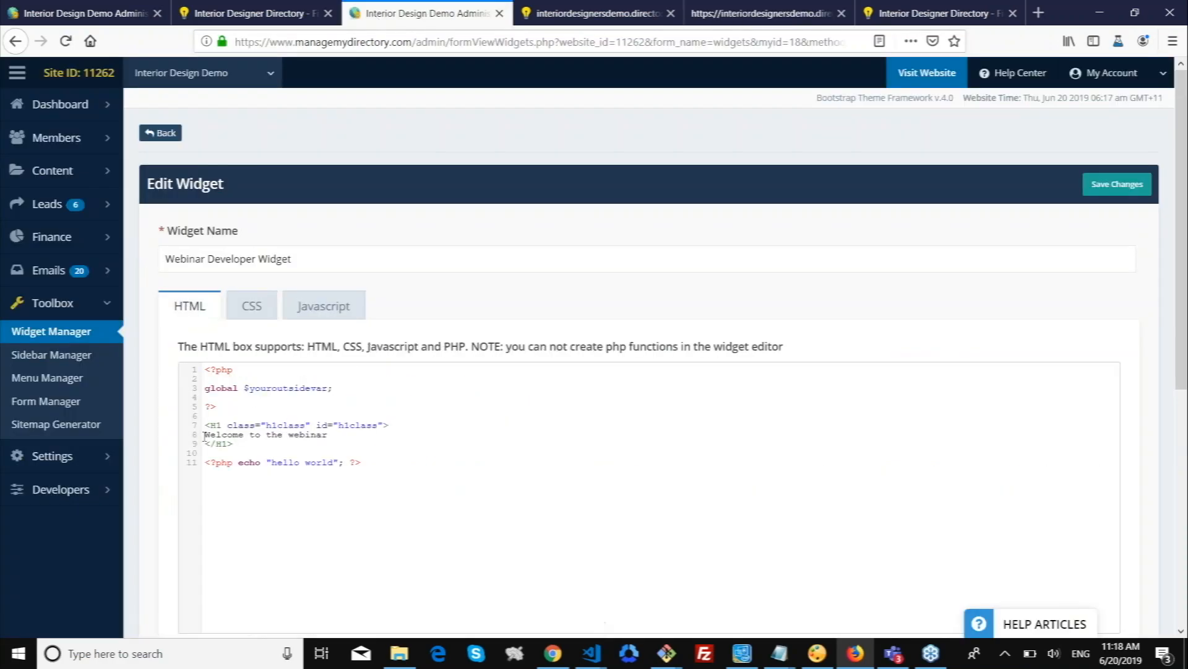
{"action": "left_click_drag", "start_coordinate": [339, 433], "coordinate": [205, 435]}
{"action": "key", "text": "ctrl+c"}
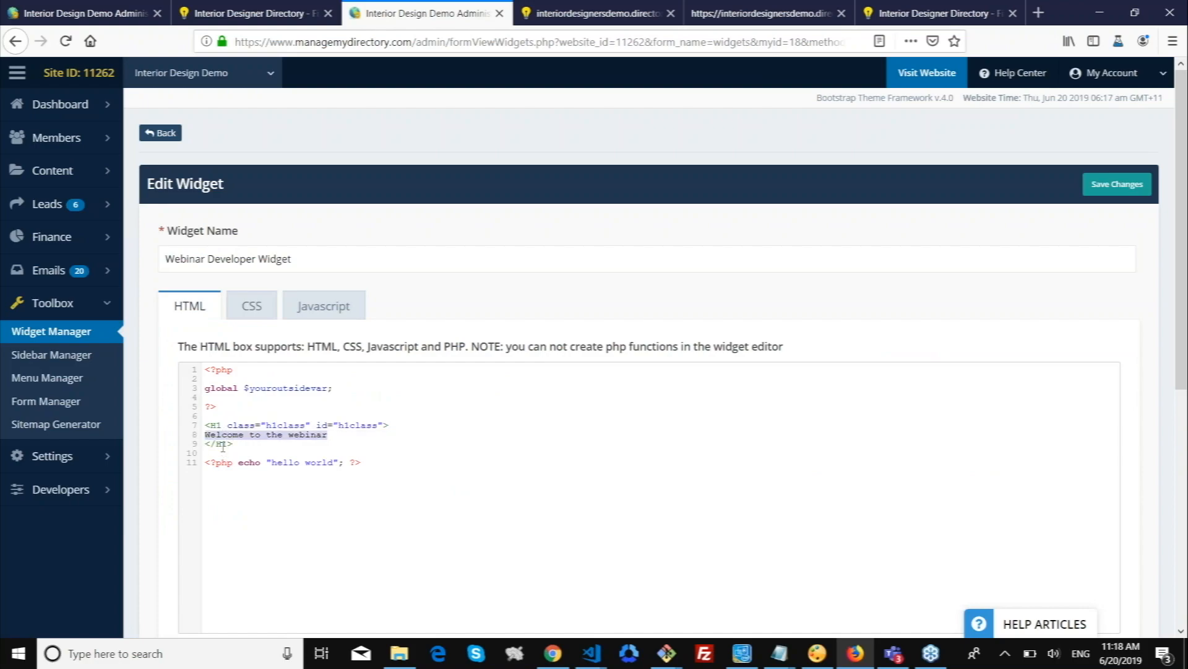
{"action": "left_click", "coordinate": [748, 14]}
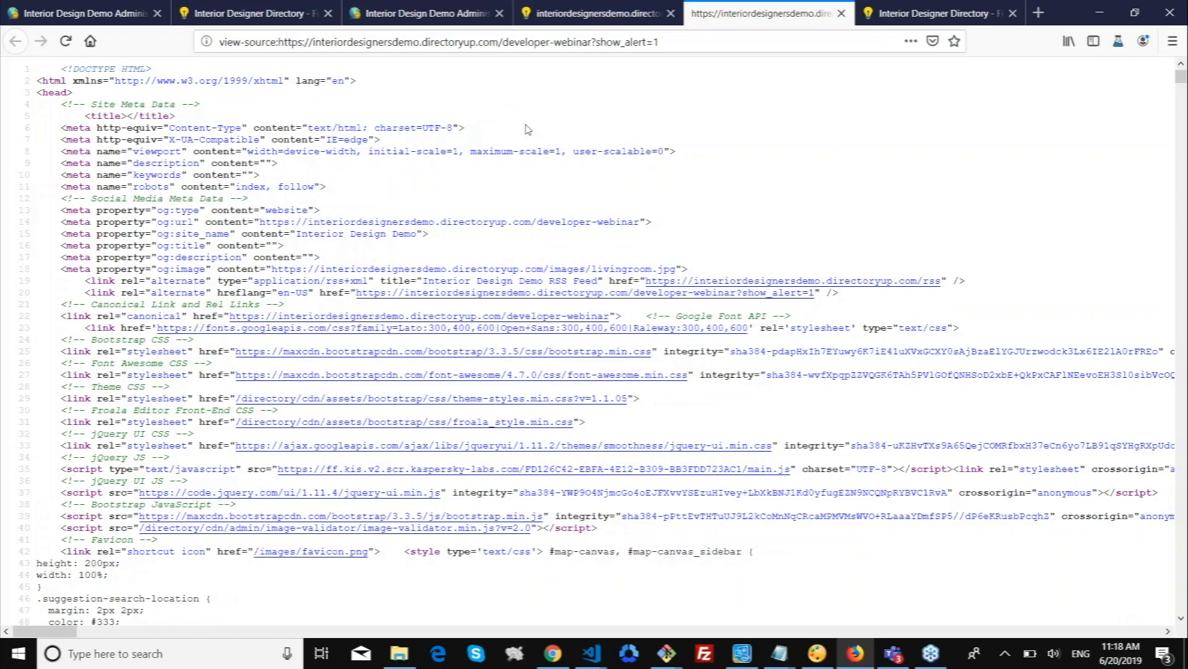
{"action": "key", "text": "ctrl+f"}
{"action": "key", "text": "ctrl+v"}
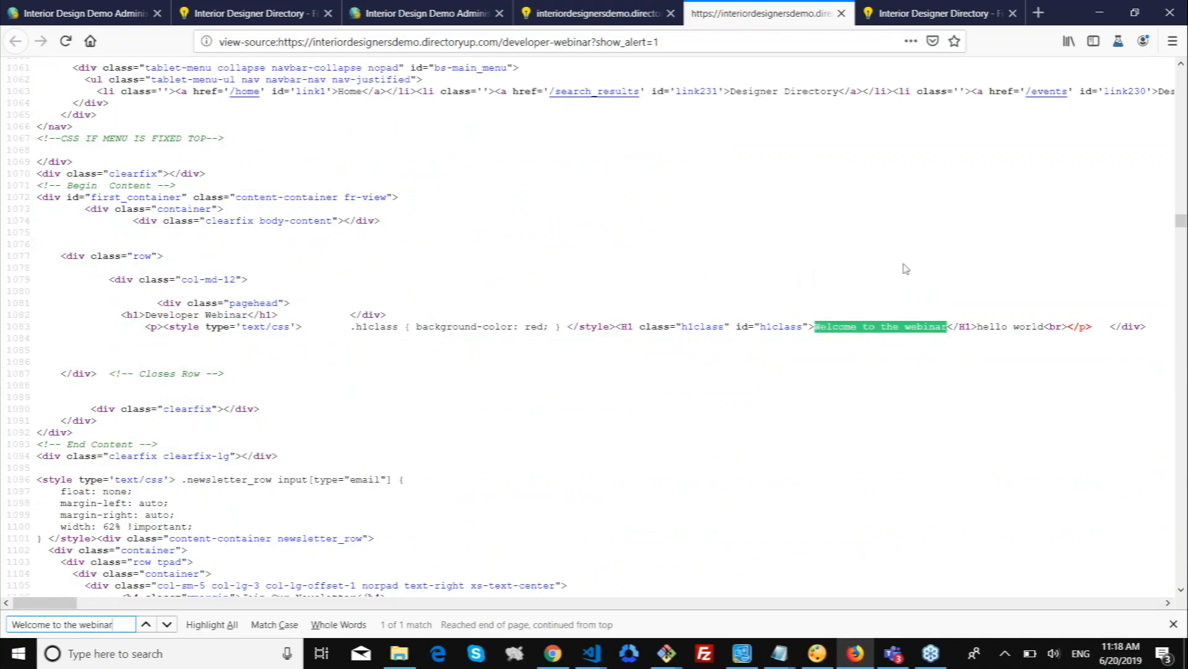
Examine the output order of the widget's style block, H1 heading and hello world text in the page source
{"action": "left_click", "coordinate": [715, 332]}
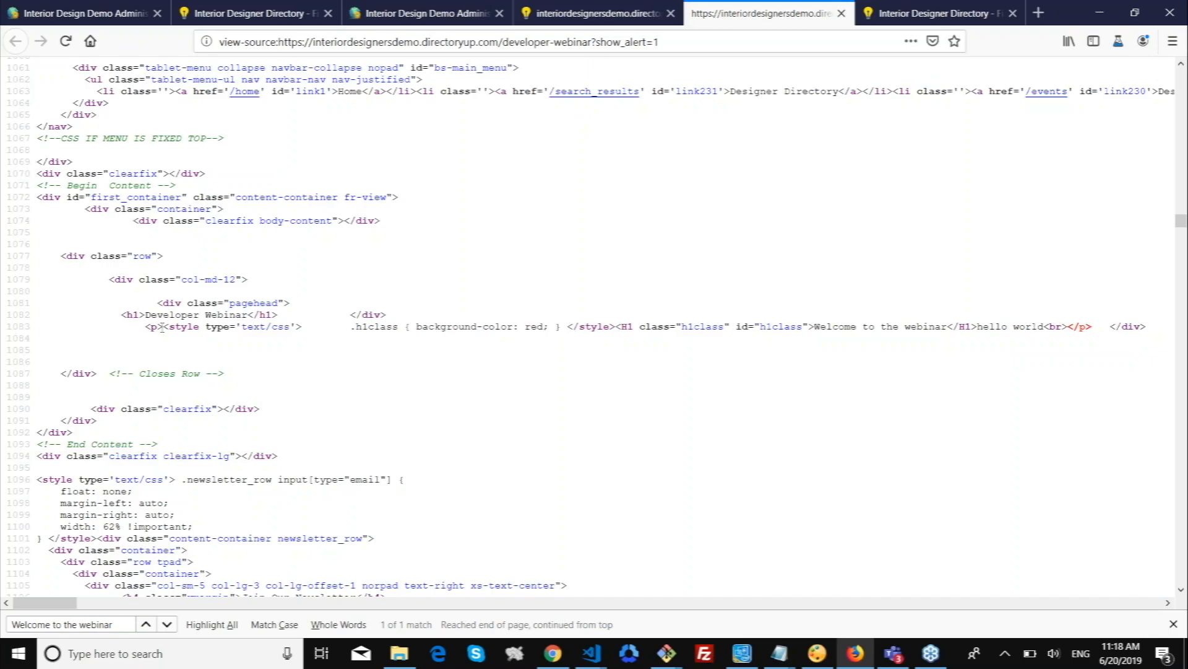
{"action": "left_click_drag", "start_coordinate": [162, 327], "coordinate": [719, 331]}
{"action": "left_click", "coordinate": [626, 324]}
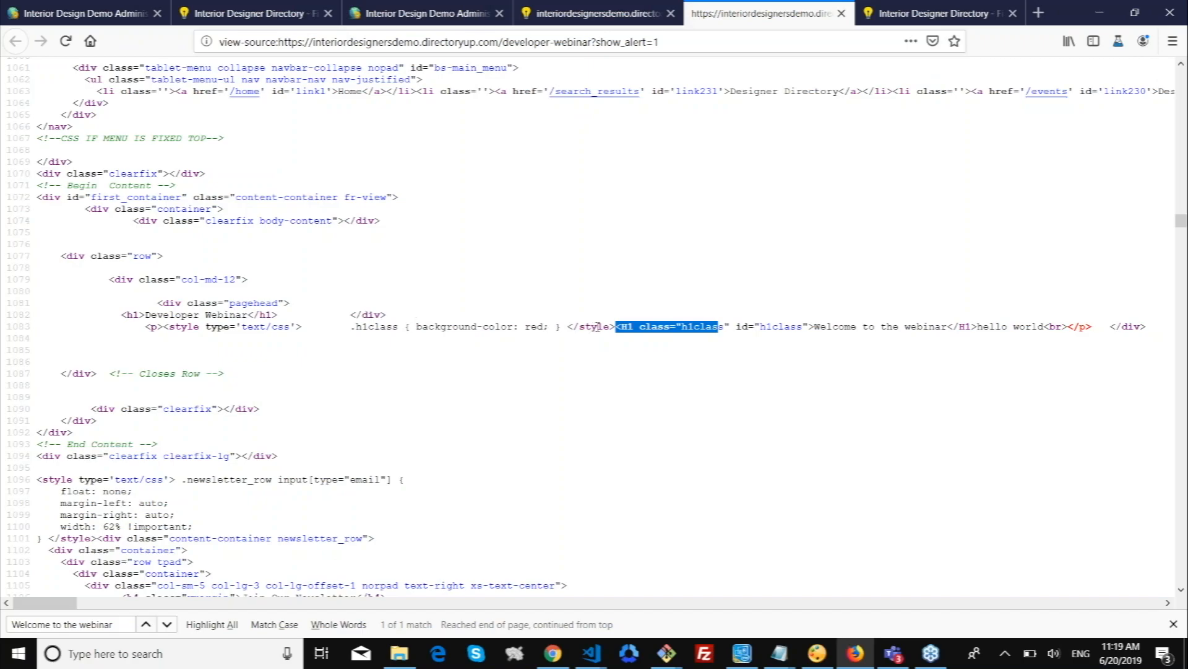
{"action": "left_click", "coordinate": [577, 329]}
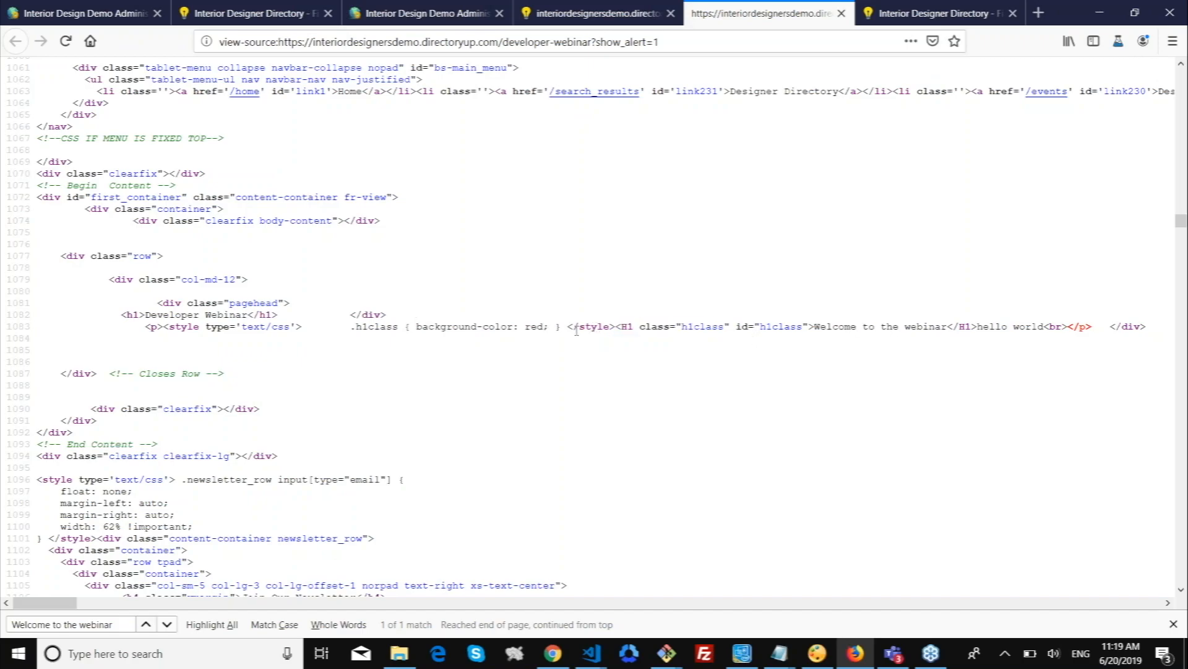
{"action": "left_click_drag", "start_coordinate": [170, 326], "coordinate": [1099, 326]}
{"action": "left_click", "coordinate": [791, 326]}
Search the page source for "hello", copied from the widget's Javascript code, and go to the alert script
{"action": "key", "text": "ctrl+f"}
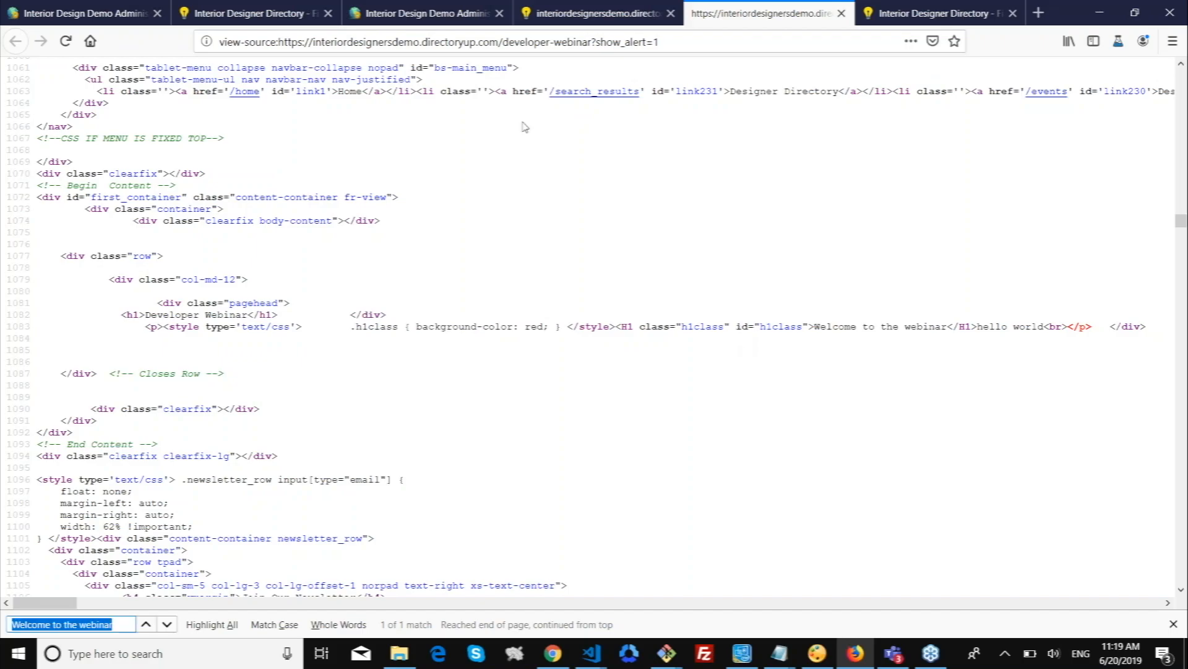
{"action": "left_click", "coordinate": [431, 13]}
{"action": "left_click", "coordinate": [322, 309]}
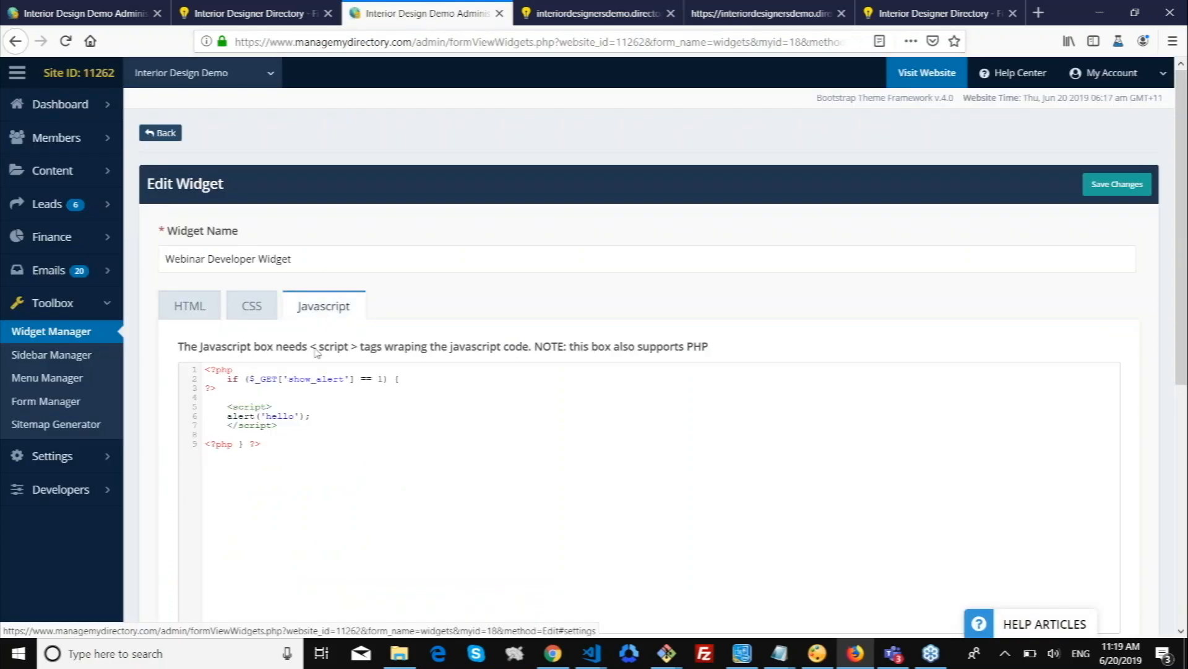
{"action": "double_click", "coordinate": [286, 417]}
{"action": "key", "text": "ctrl+c"}
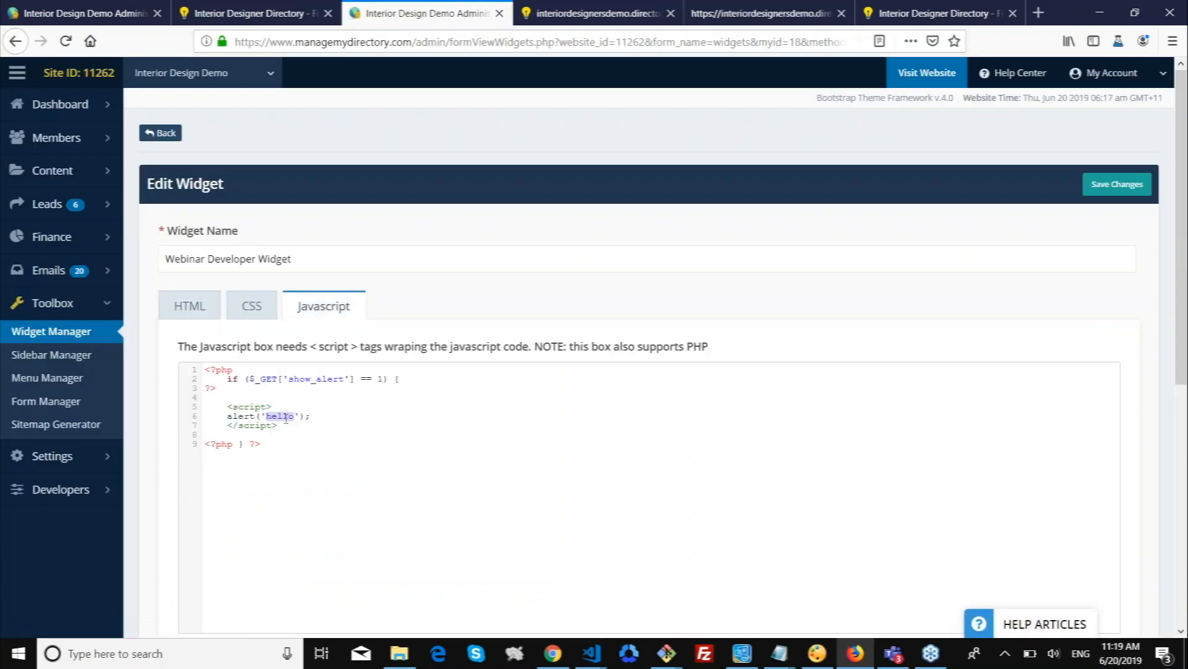
{"action": "left_click", "coordinate": [733, 15]}
{"action": "key", "text": "ctrl+v"}
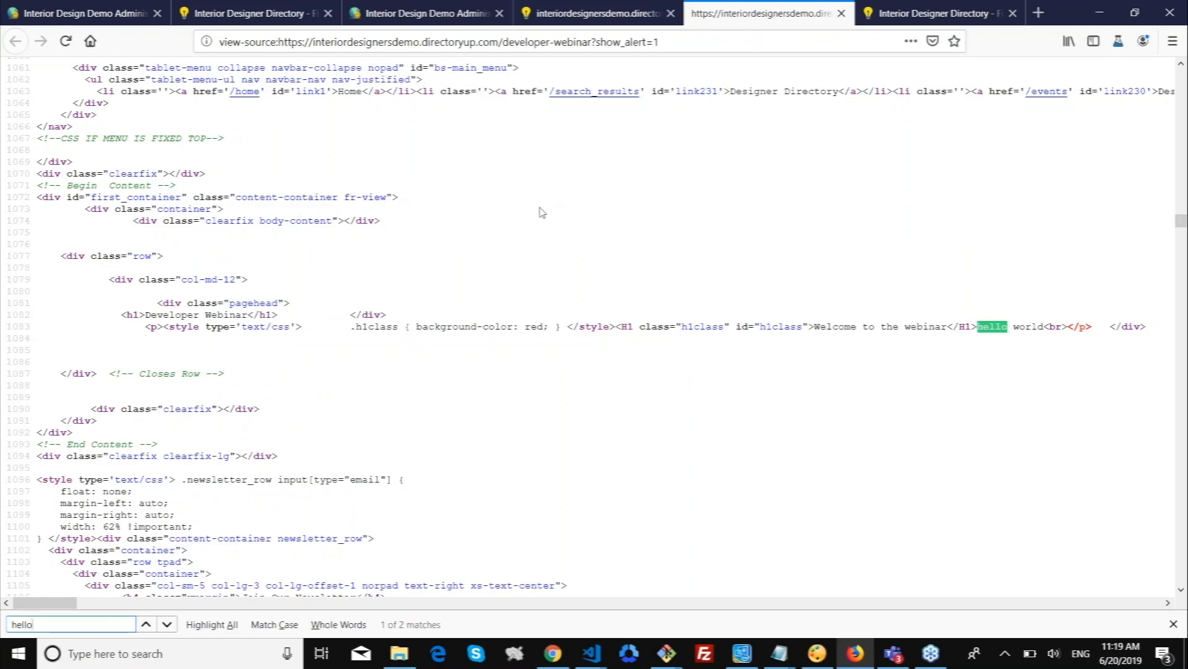
{"action": "key", "text": "Return"}
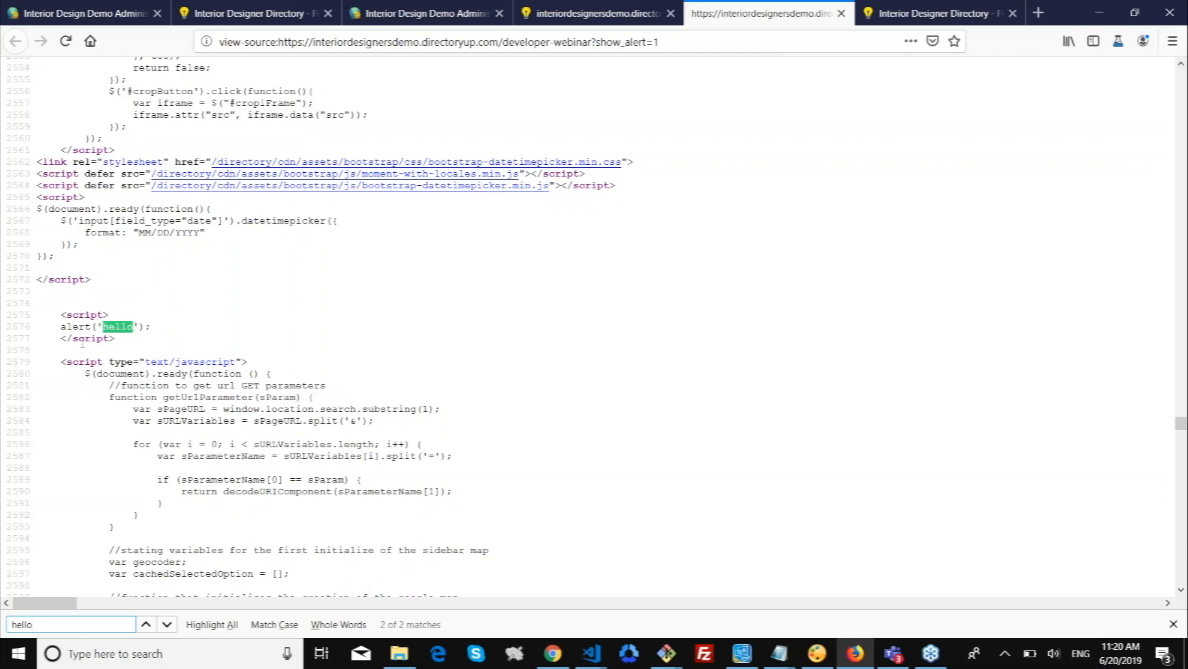
Move all of the widget's Javascript code to the end of its HTML code, below the hello world line
{"action": "left_click", "coordinate": [402, 13]}
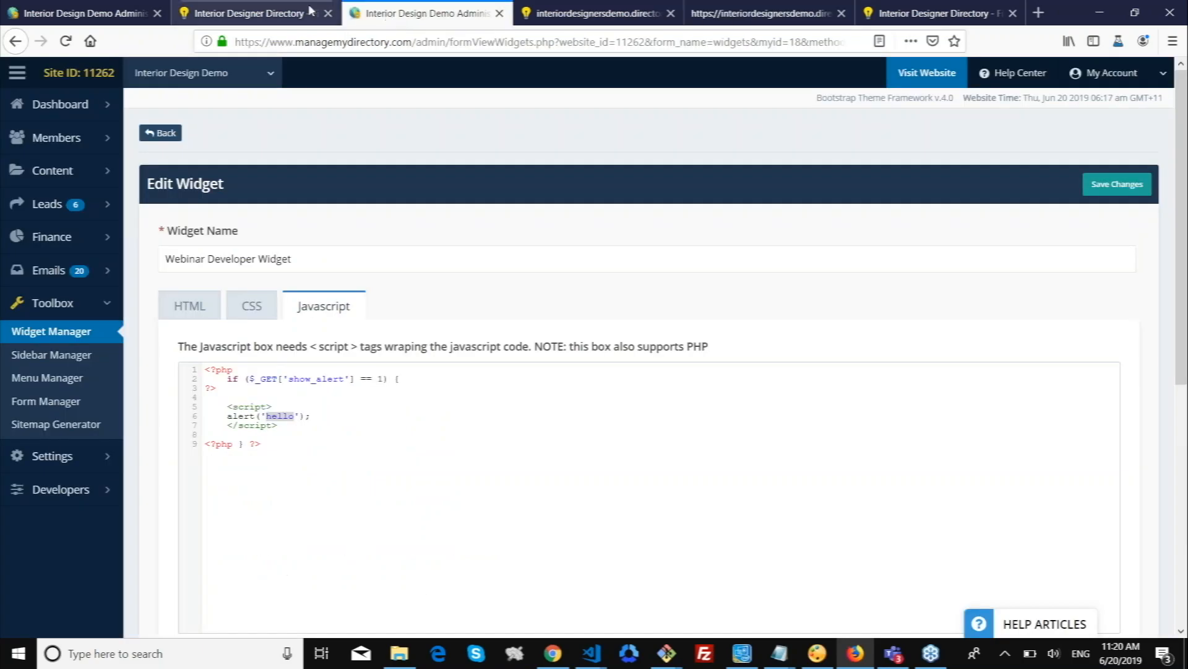
{"action": "left_click", "coordinate": [333, 448]}
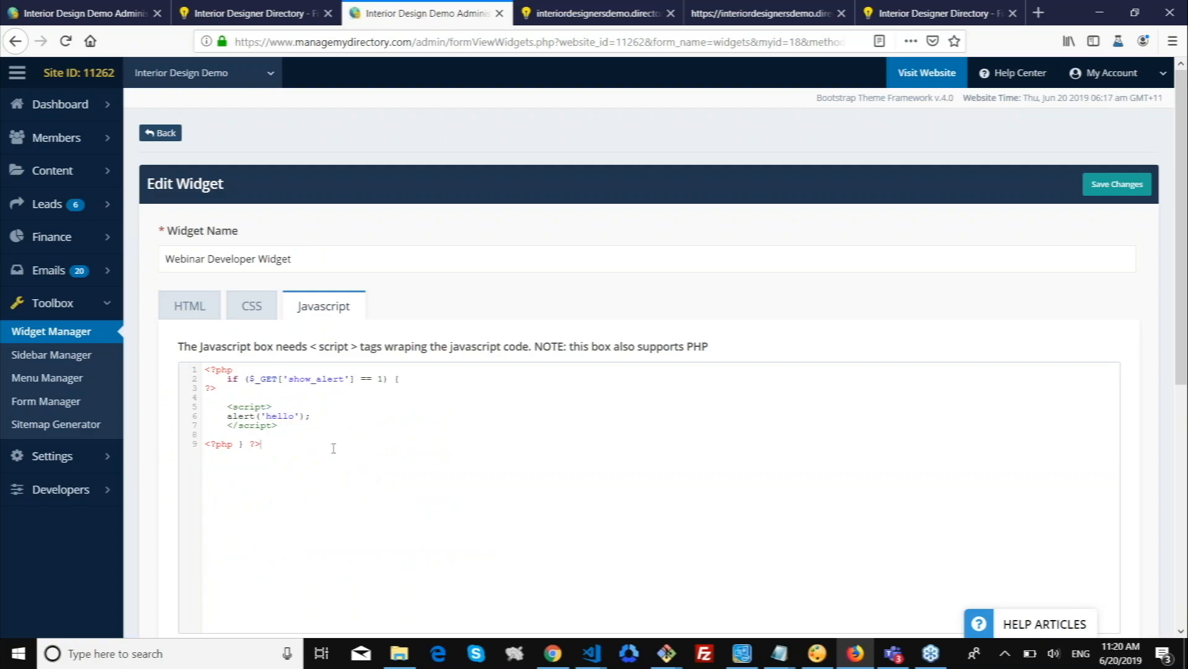
{"action": "key", "text": "ctrl+a"}
{"action": "key", "text": "ctrl+c"}
{"action": "key", "text": "Delete"}
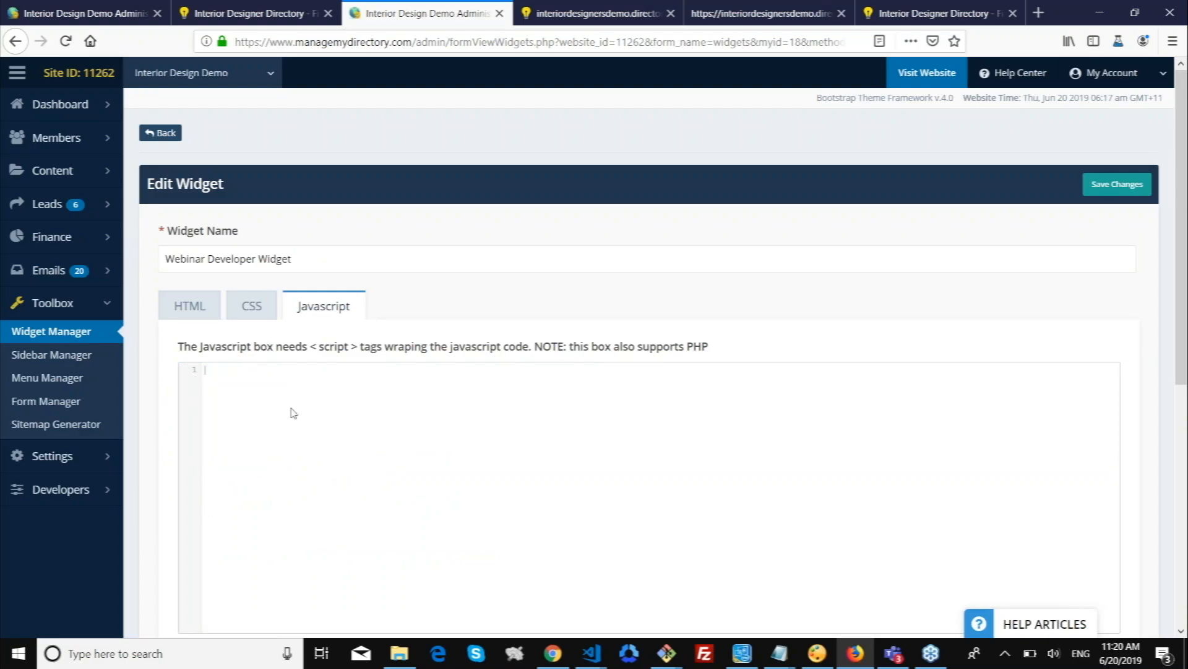
{"action": "left_click", "coordinate": [180, 310]}
{"action": "key", "text": "ctrl+v"}
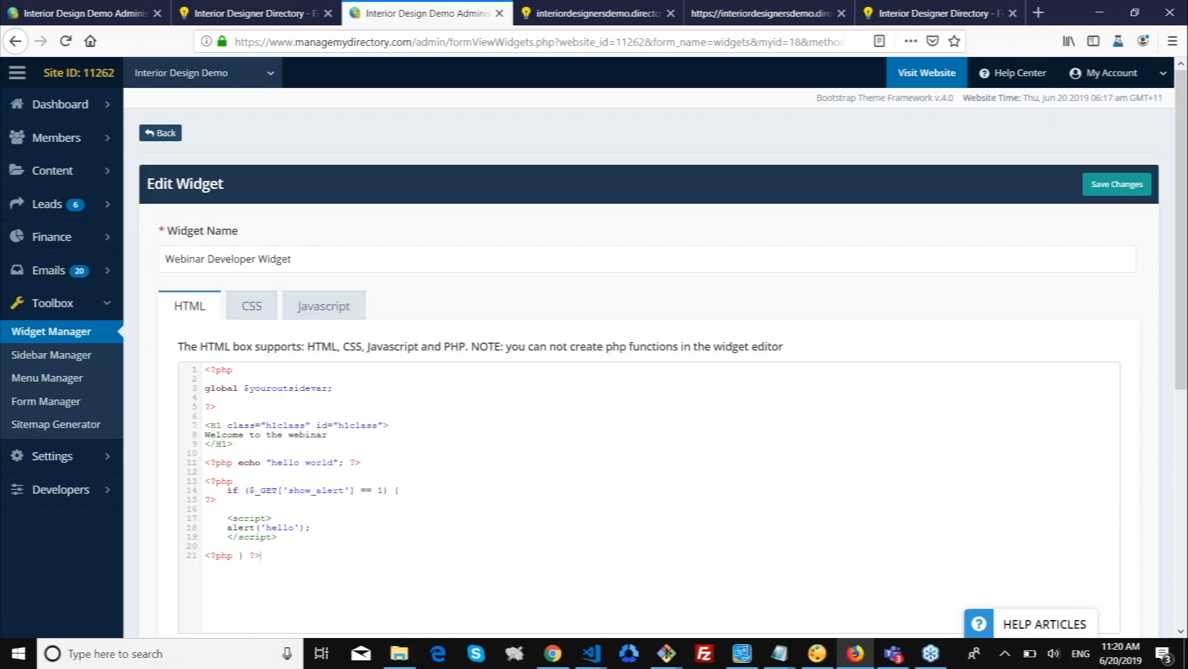
Move all of the widget's CSS code to the end of its HTML code, below the alert block
{"action": "left_click", "coordinate": [257, 311]}
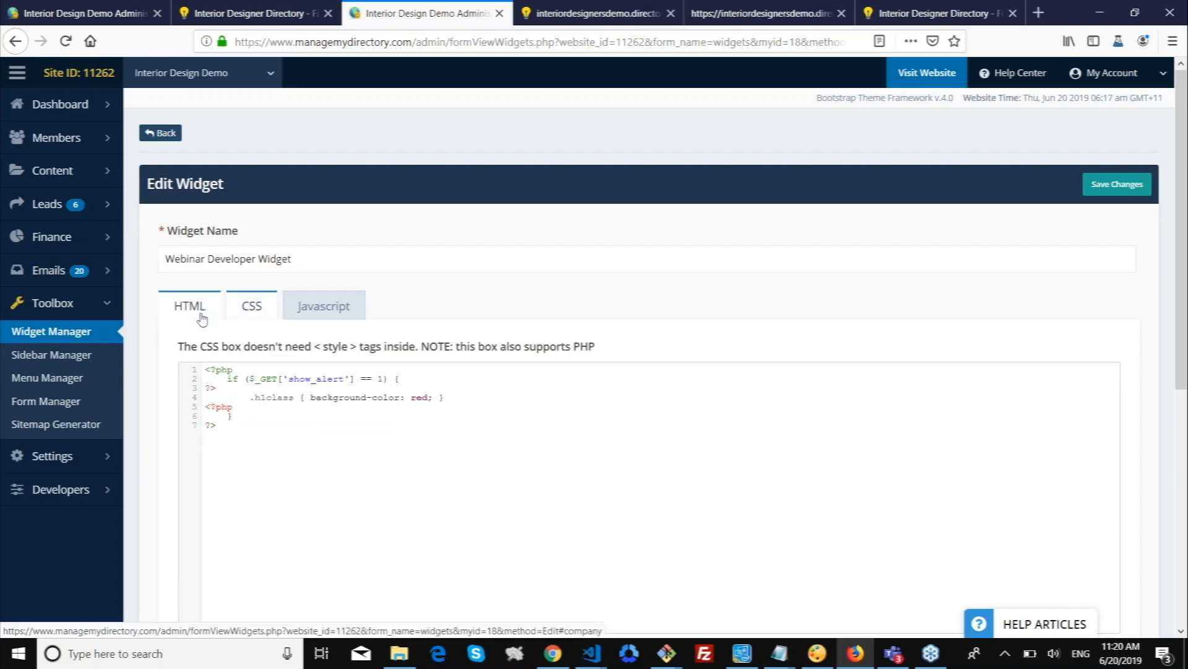
{"action": "left_click_drag", "start_coordinate": [265, 451], "coordinate": [205, 365]}
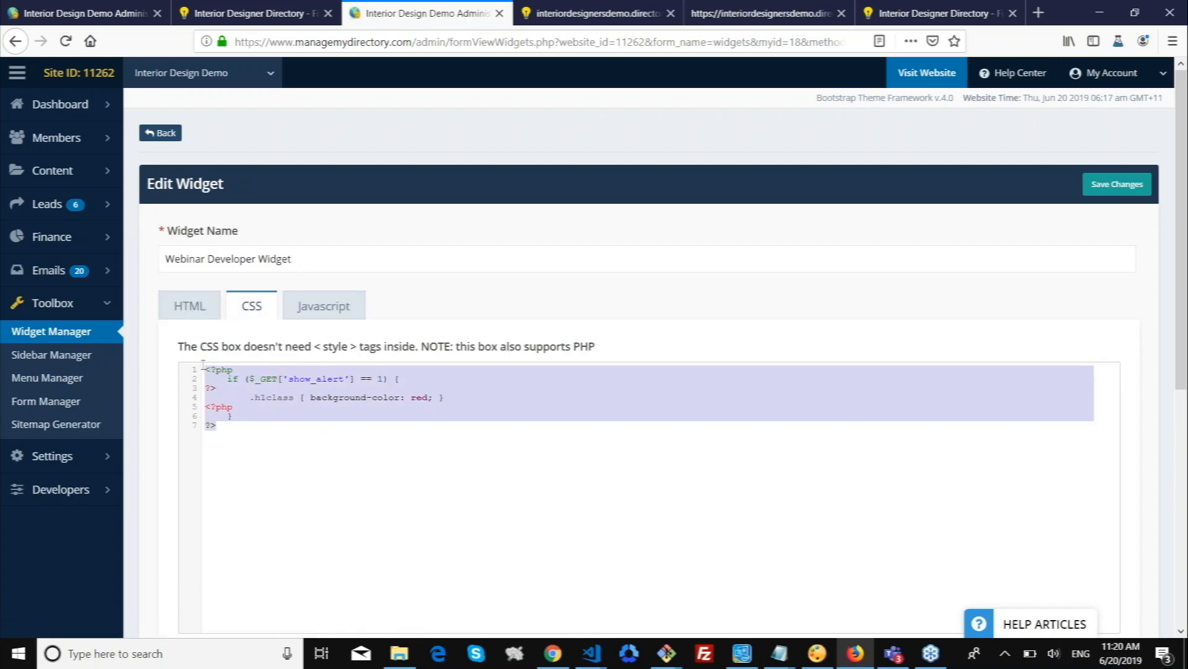
{"action": "key", "text": "ctrl+x"}
{"action": "left_click", "coordinate": [187, 311]}
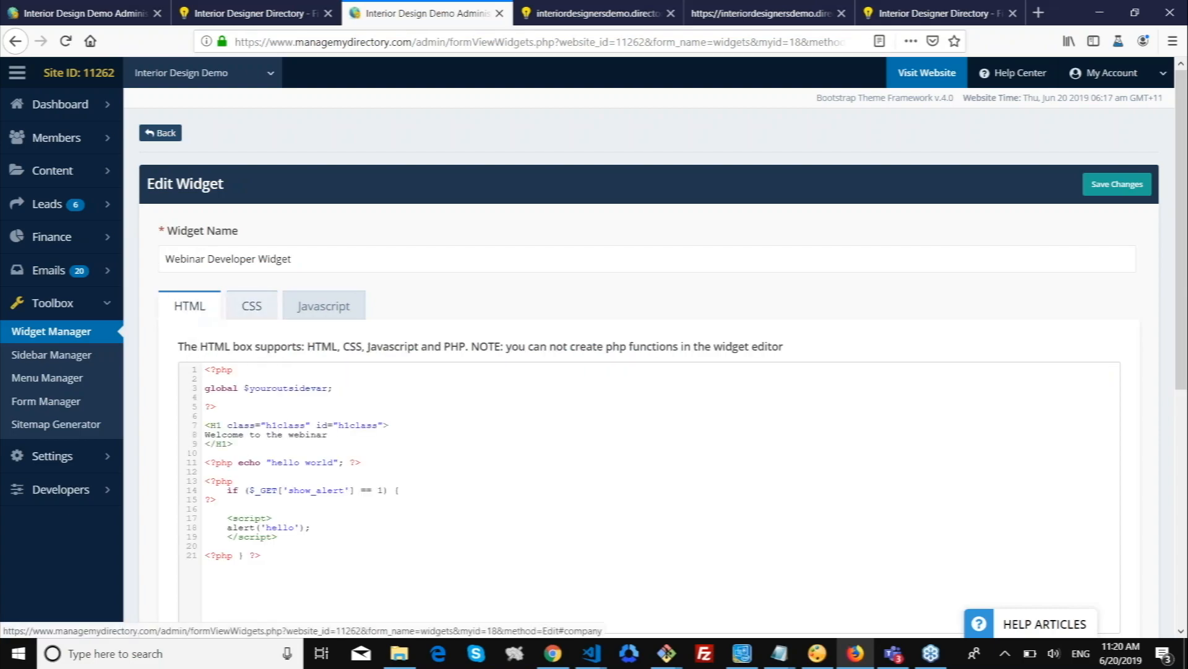
{"action": "left_click", "coordinate": [297, 592]}
{"action": "key", "text": "Return"}
{"action": "key", "text": "Return"}
{"action": "key", "text": "ctrl+v"}
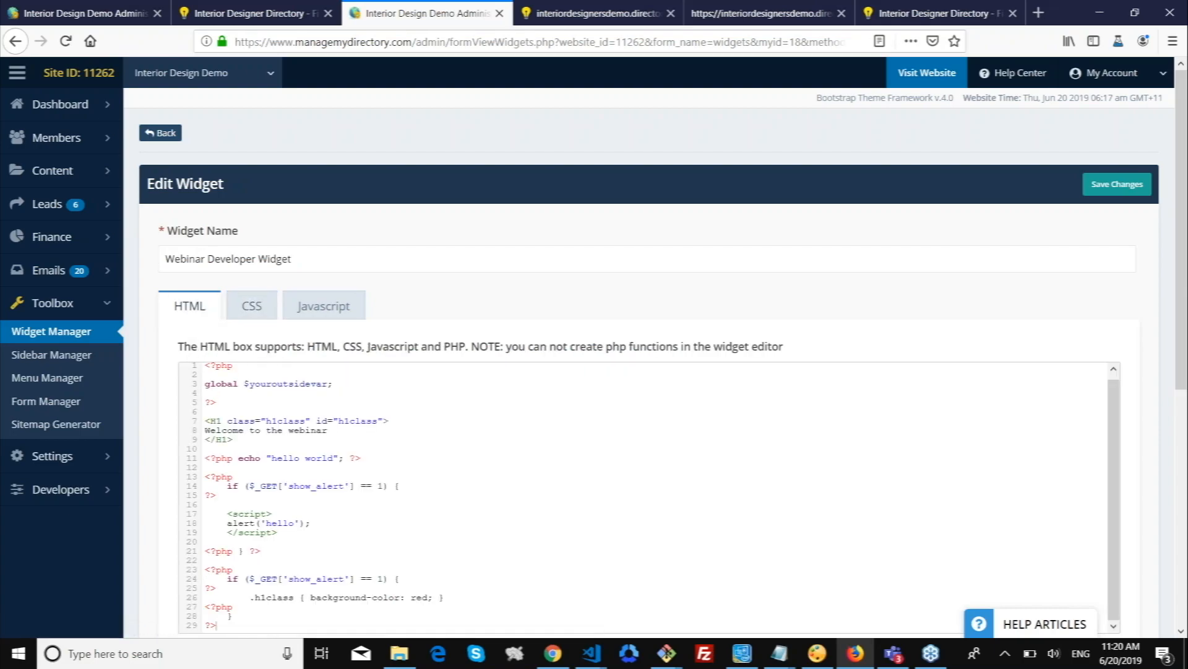
Wrap the moved .h1class CSS block in the HTML code with <style> and </style> tags
{"action": "type", "text": "<style>"}
{"action": "key", "text": "shift+End"}
{"action": "key", "text": "ctrl+x"}
{"action": "scroll", "coordinate": [279, 591], "scroll_direction": "down", "scroll_amount": 3}
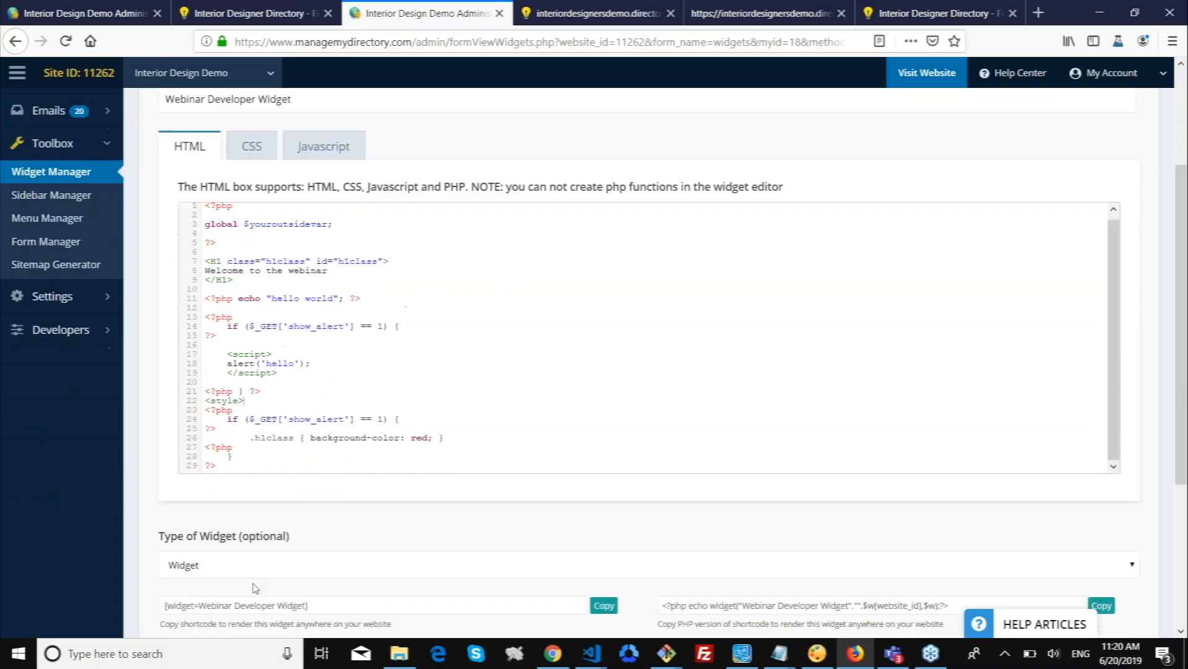
{"action": "left_click", "coordinate": [245, 462]}
{"action": "key", "text": "Return"}
{"action": "key", "text": "ctrl+v"}
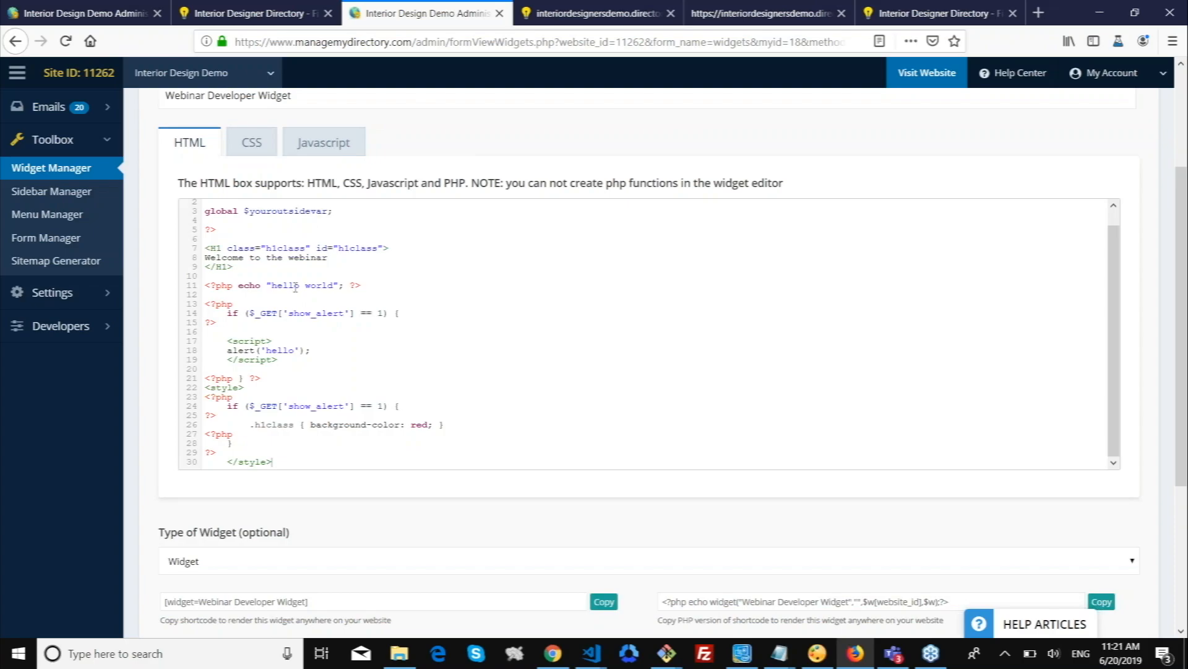
Review the presentation slide on where the widget code prints, and return to the widget editor
{"action": "key", "text": "alt+Tab"}
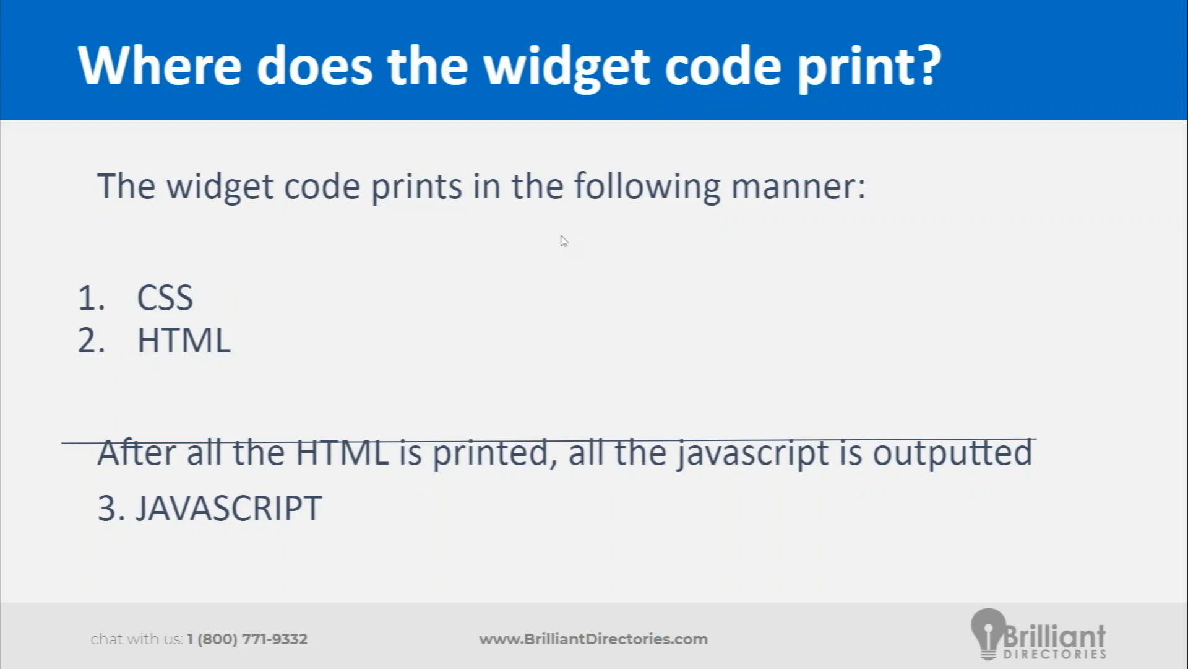
{"action": "key", "text": "super"}
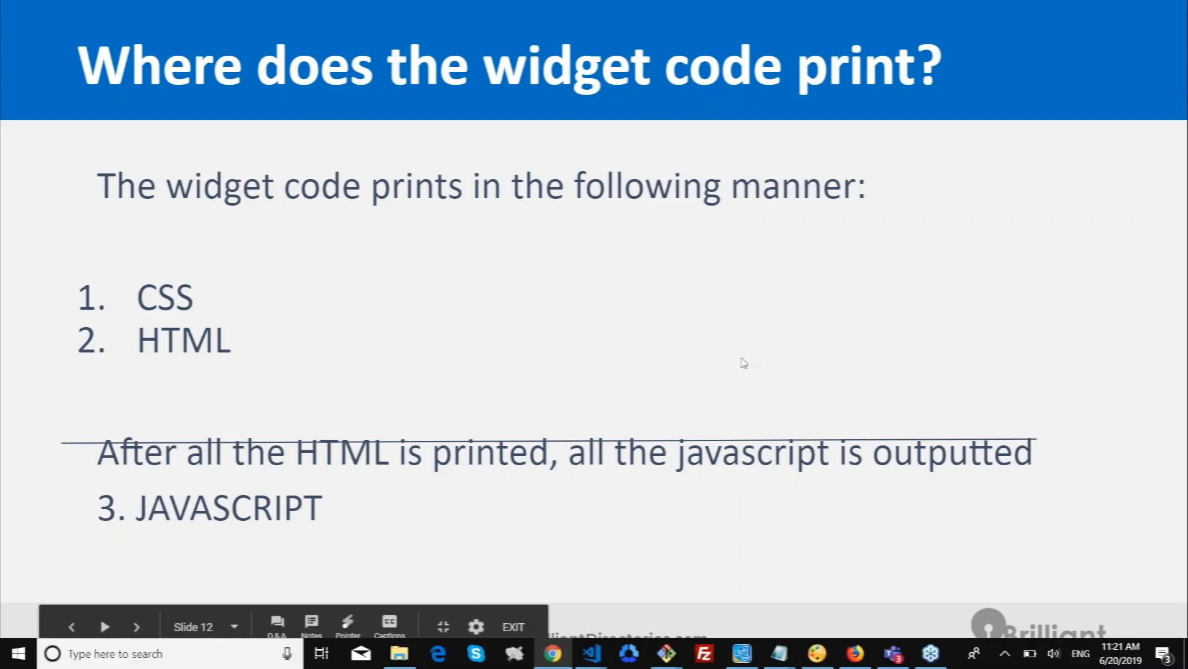
{"action": "key", "text": "alt+Tab"}
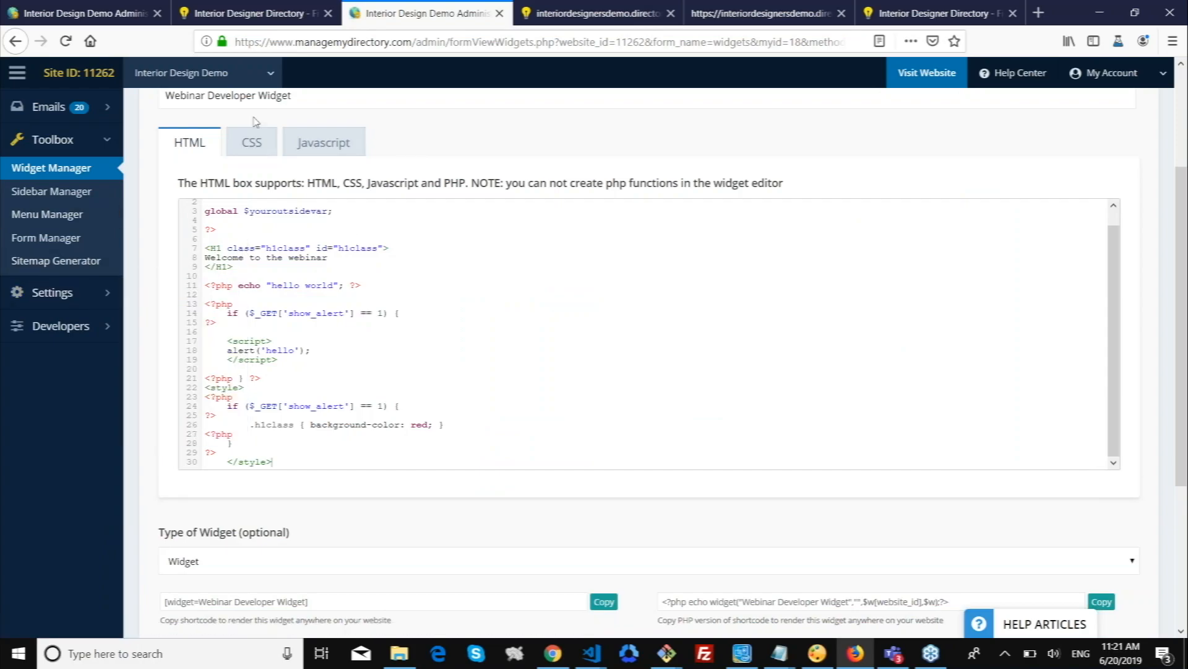
Check the widget's CSS code, and open the site-wide Custom CSS / HEAD code page of the Design Settings
{"action": "left_click", "coordinate": [253, 144]}
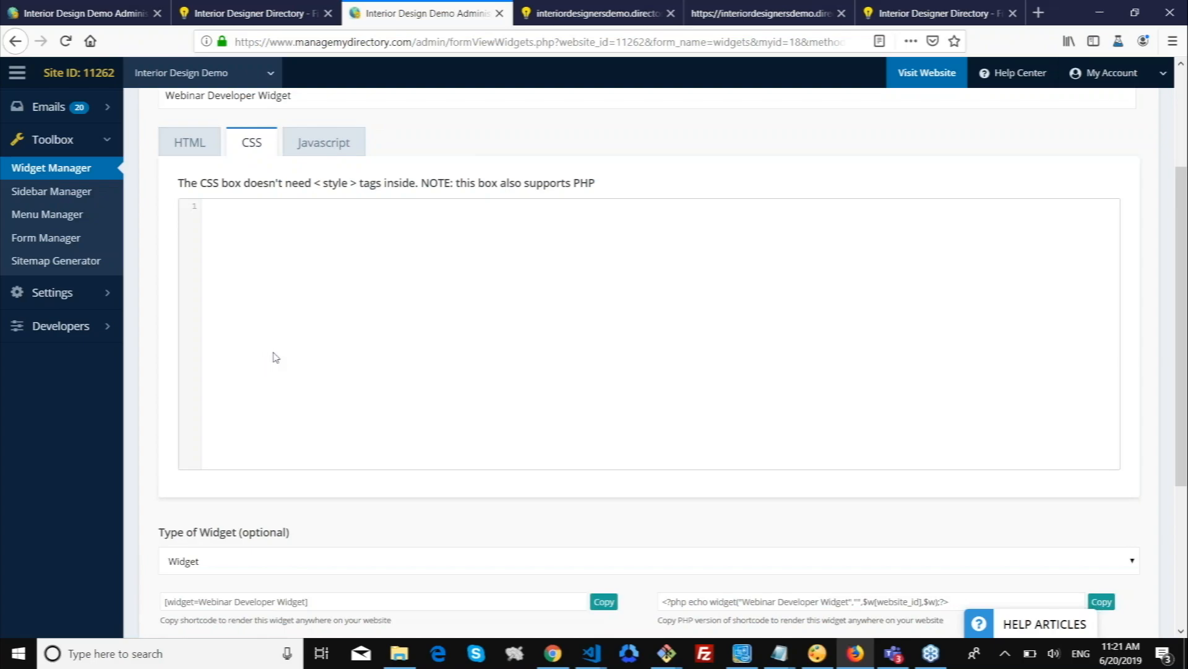
{"action": "scroll", "coordinate": [242, 337], "scroll_direction": "up", "scroll_amount": 2}
{"action": "mouse_move", "coordinate": [83, 384]}
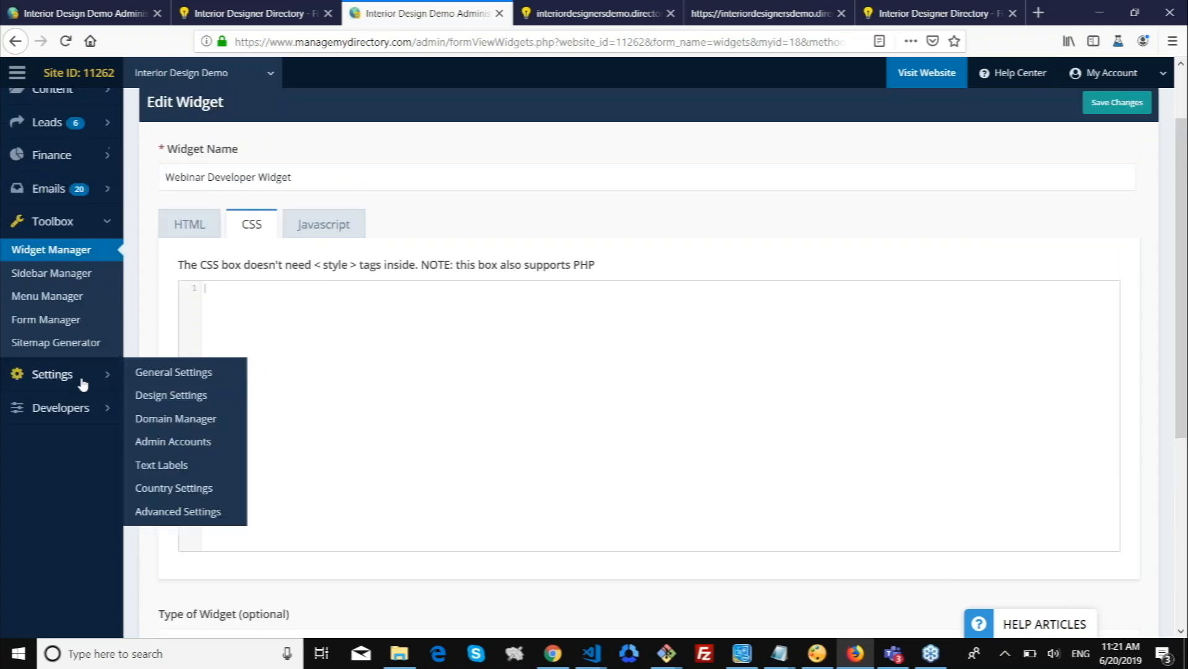
{"action": "left_click", "coordinate": [161, 399]}
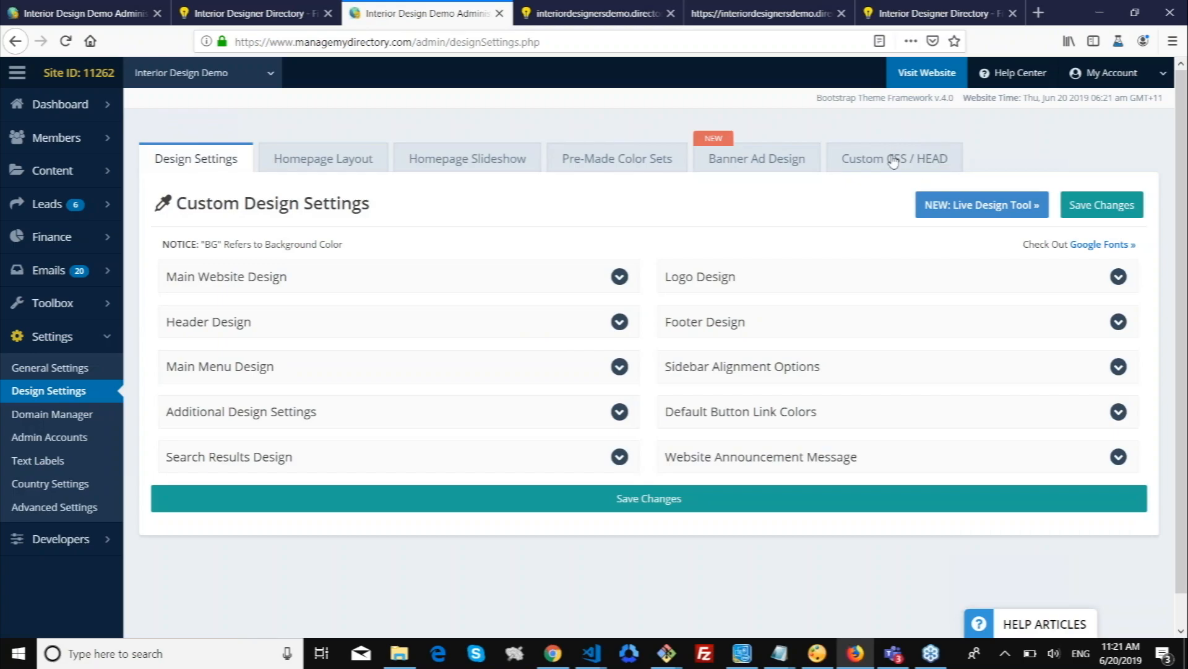
{"action": "left_click", "coordinate": [941, 156]}
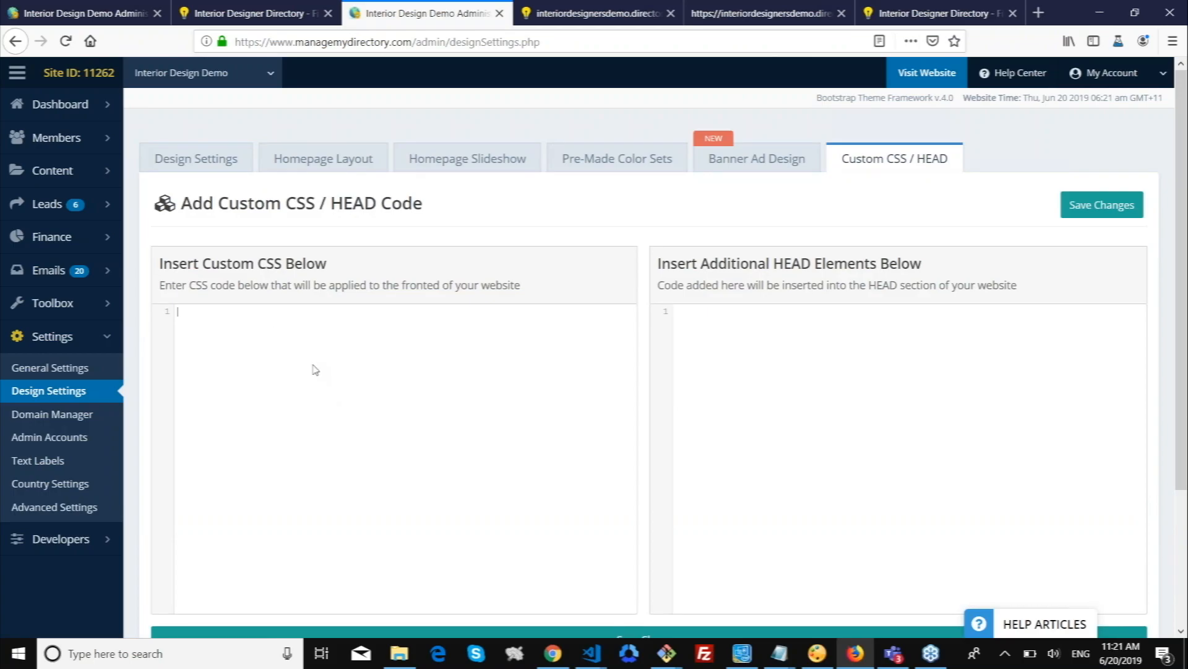
{"action": "left_click", "coordinate": [790, 384]}
Switch to the presentation and show the slide "How can you tell if a widget is customized?"
{"action": "key", "text": "alt+Tab"}
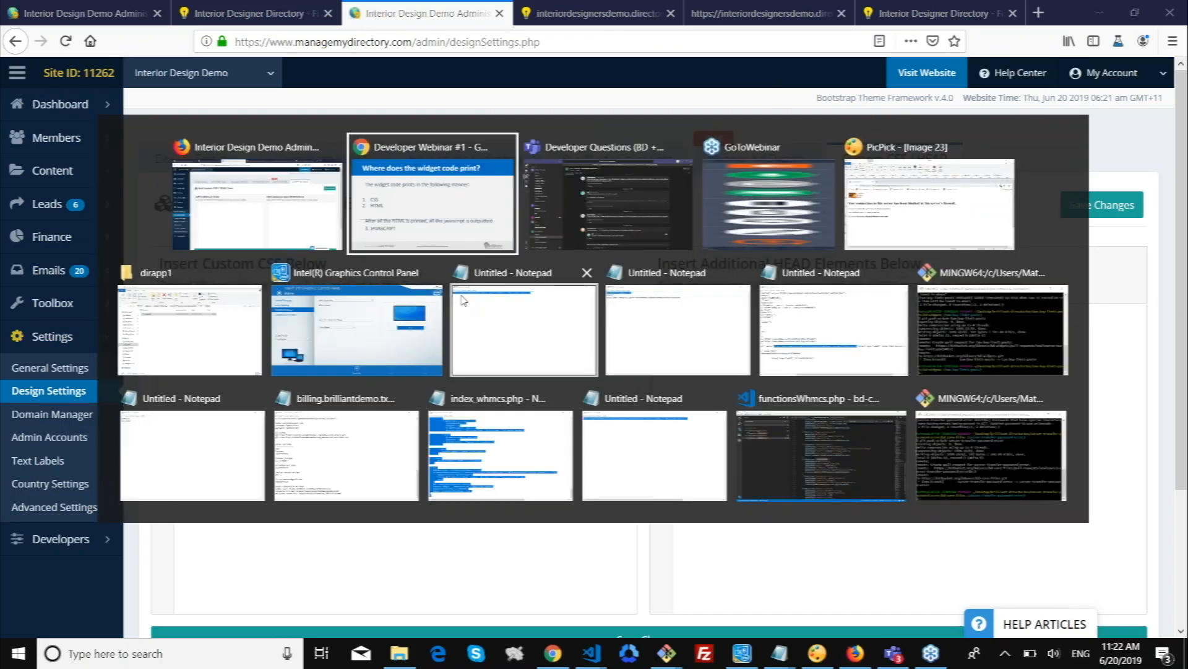
{"action": "left_click", "coordinate": [528, 304]}
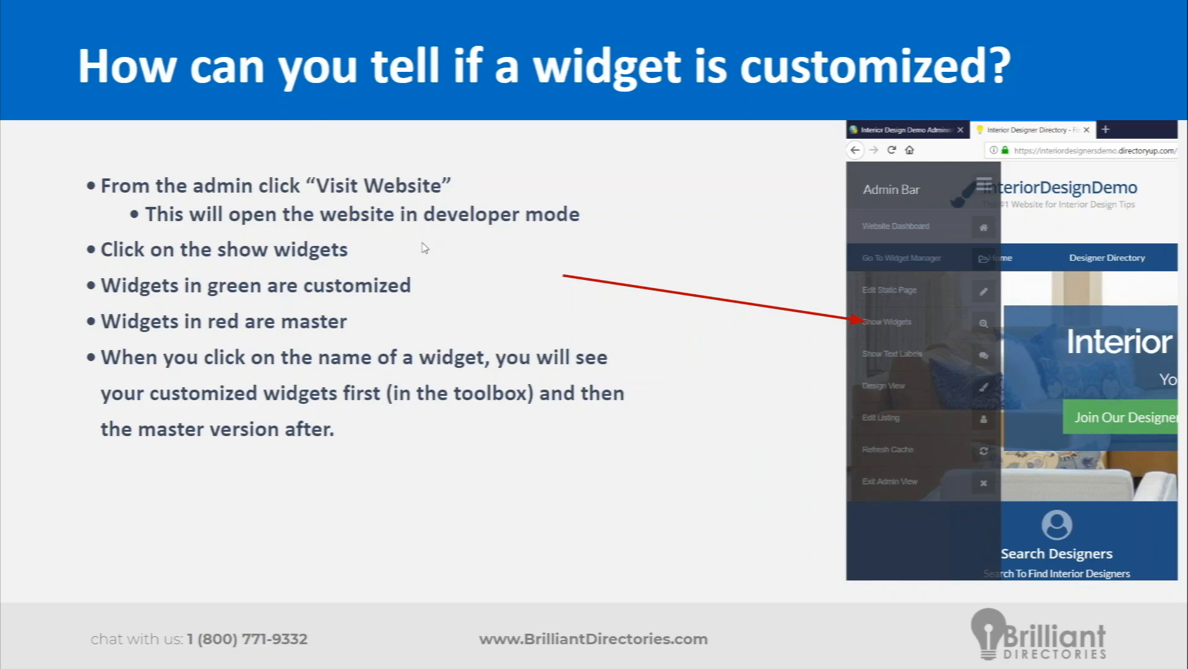
{"action": "key", "text": "alt+Tab"}
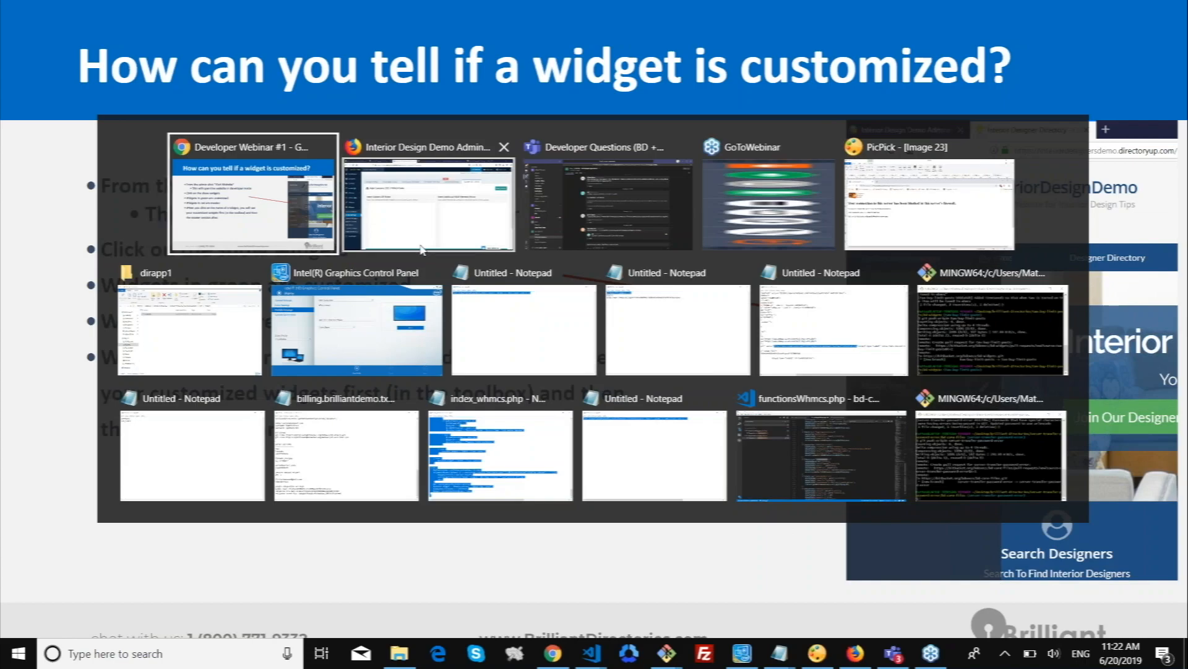
{"action": "key", "text": "alt+shift+Tab"}
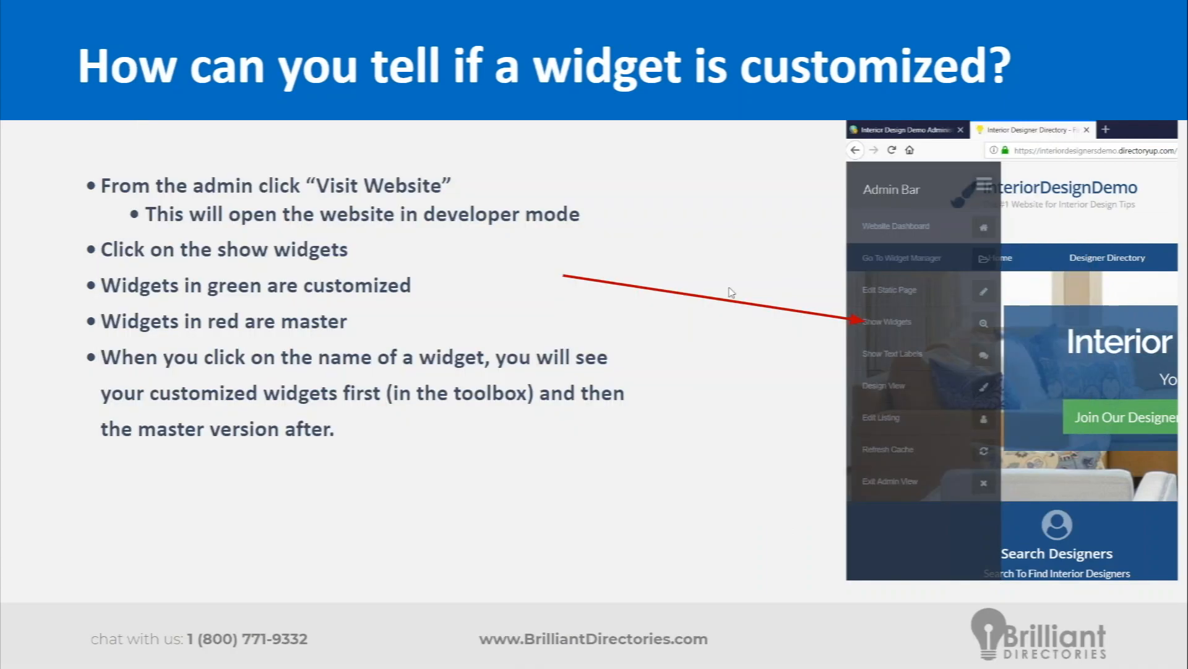
Return to the browser, open the directory website in developer mode from the admin, and turn on Show Widgets in the Admin Bar
{"action": "key", "text": "alt+Tab"}
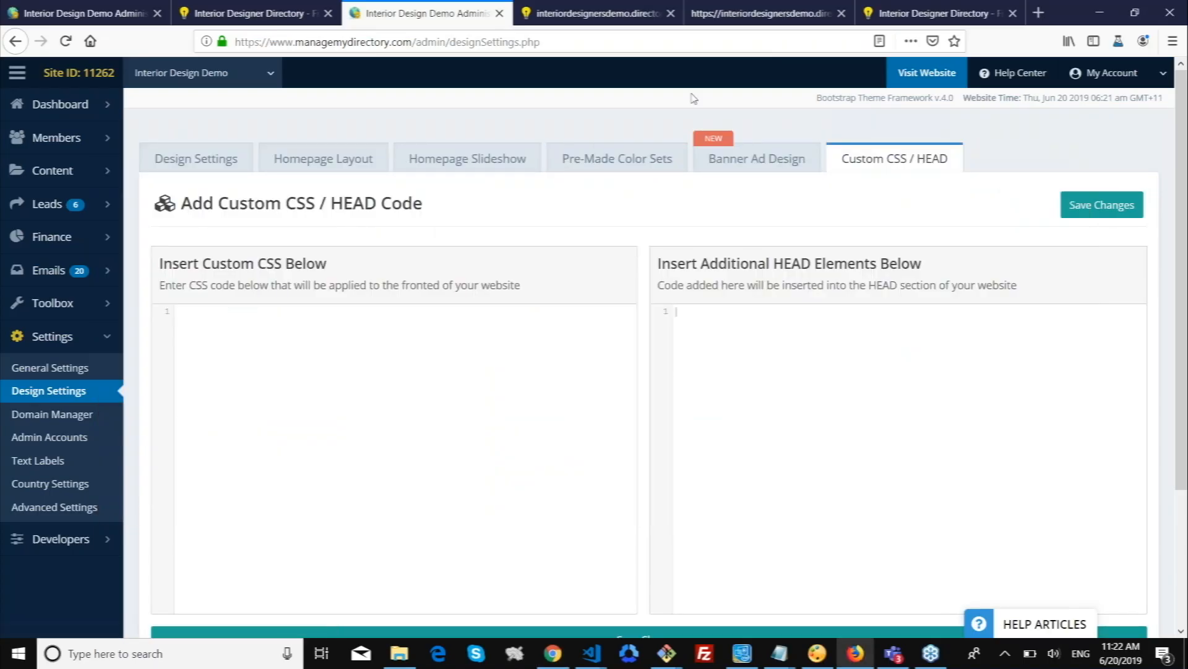
{"action": "left_click", "coordinate": [909, 74]}
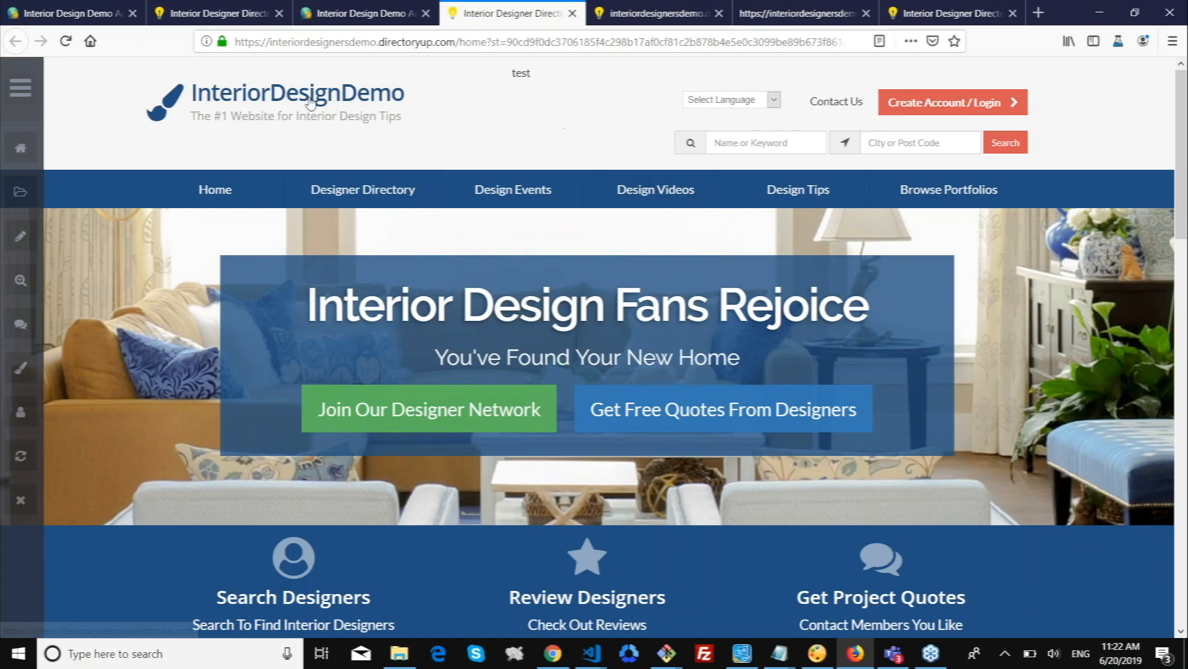
{"action": "left_click", "coordinate": [20, 89]}
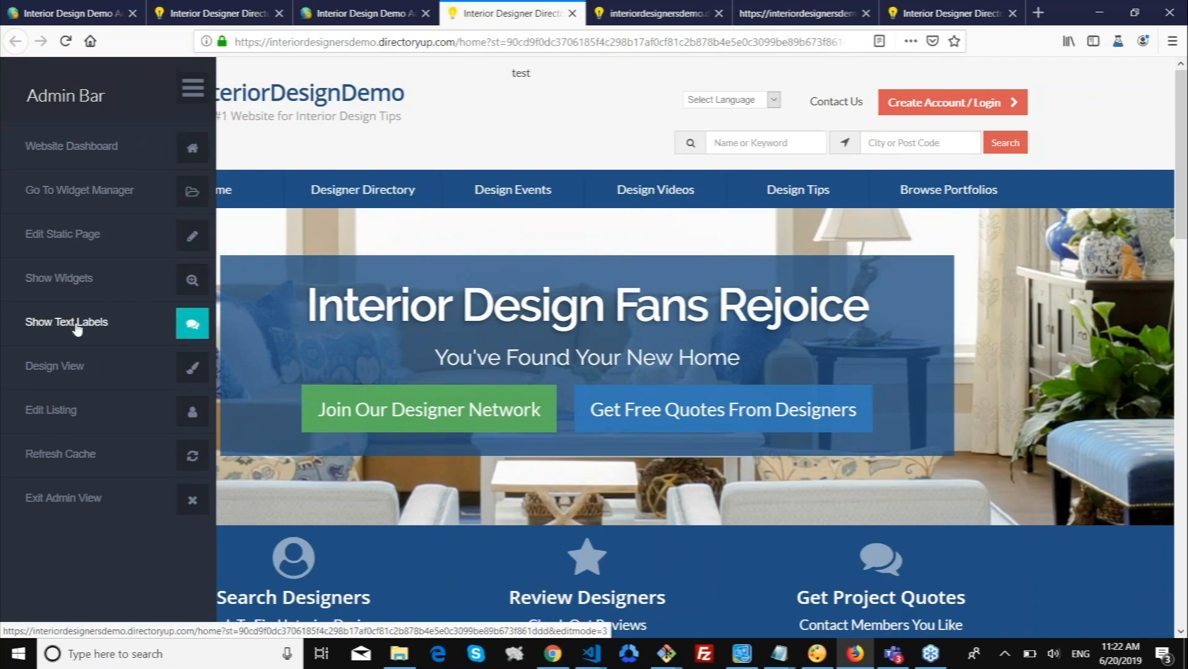
{"action": "left_click", "coordinate": [71, 283]}
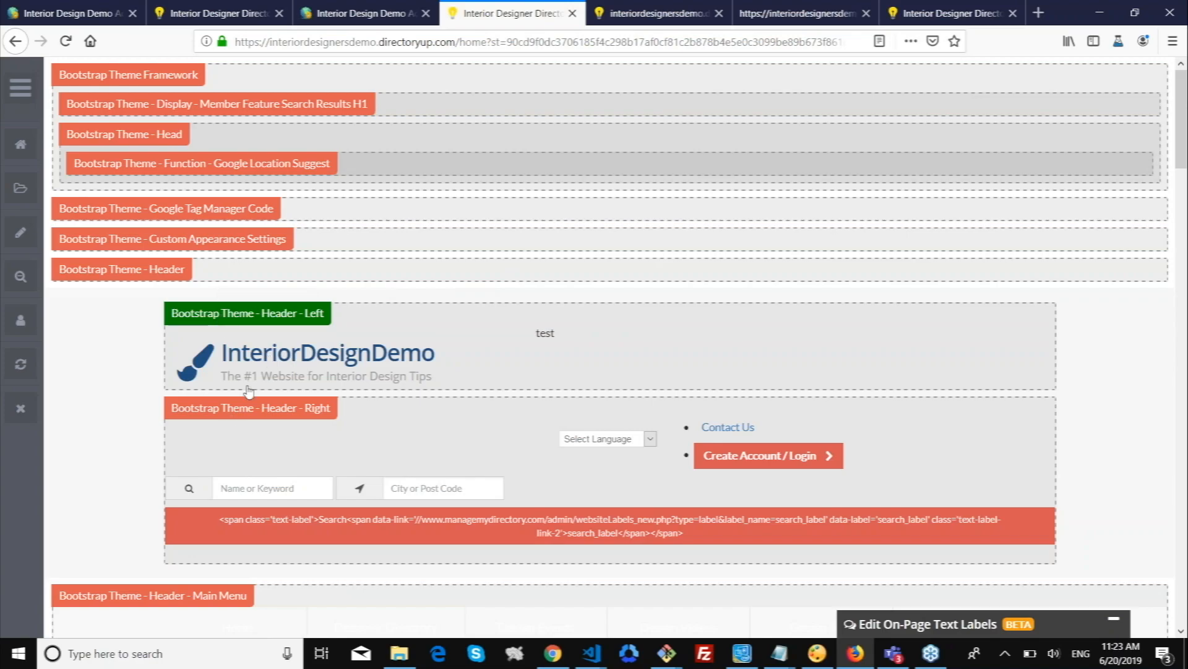
Open the Bootstrap Theme - Header - Right widget in the widget manager and examine its entries under Default Widgets
{"action": "left_click", "coordinate": [258, 413]}
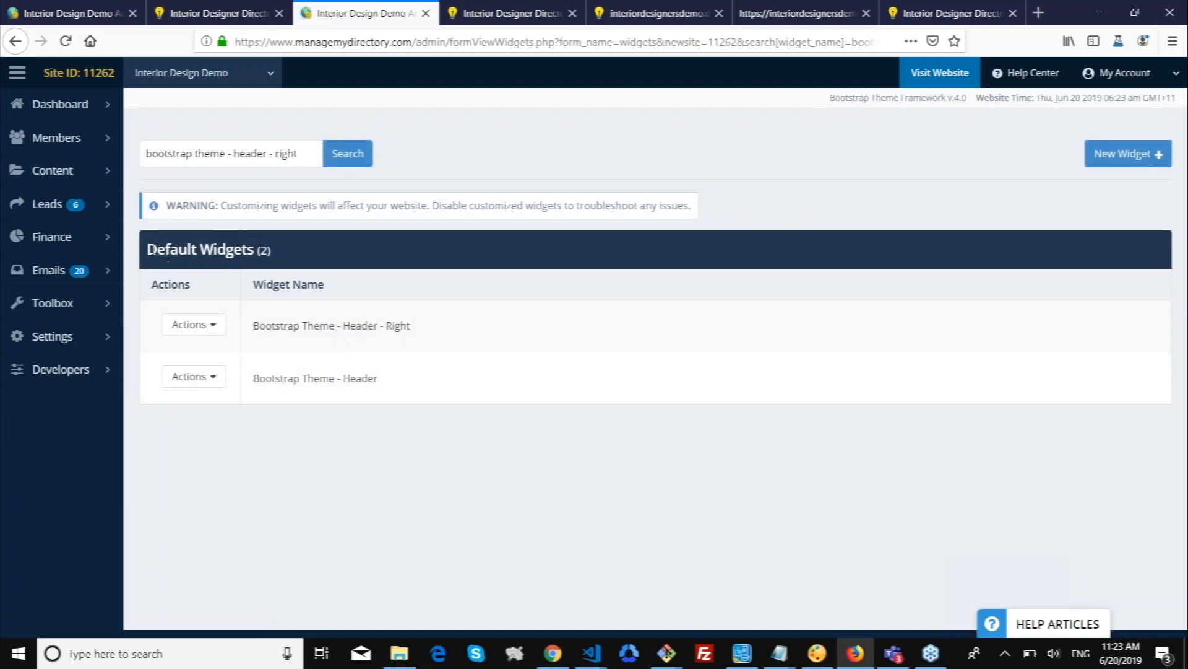
{"action": "left_click_drag", "start_coordinate": [418, 329], "coordinate": [251, 327]}
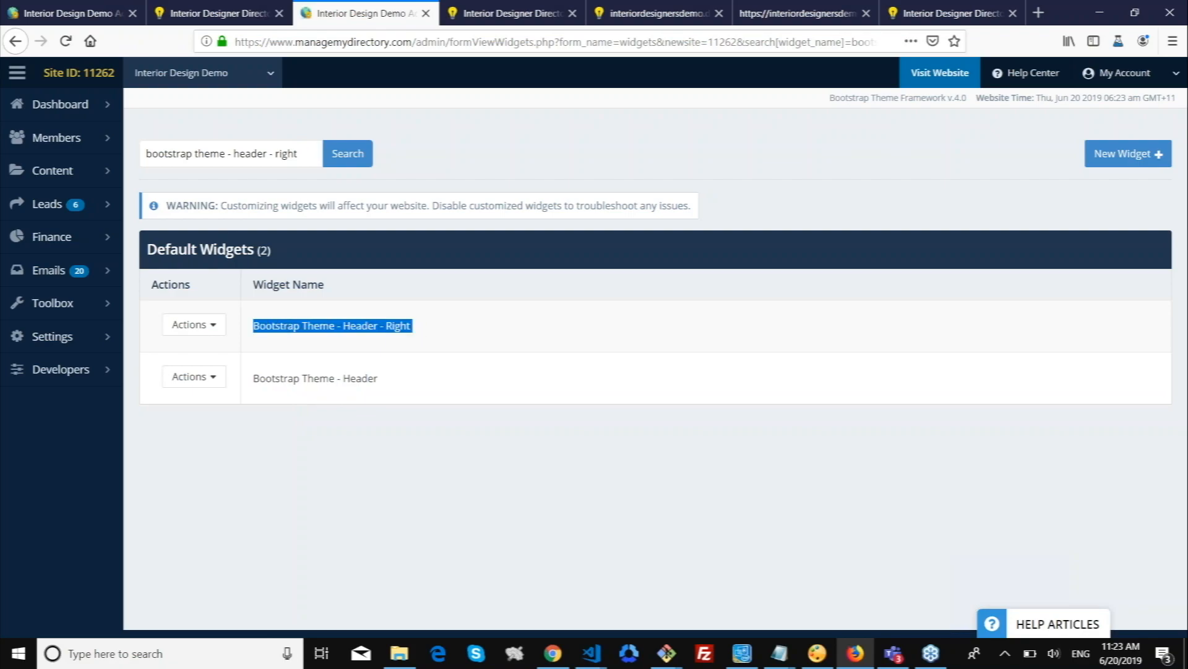
{"action": "left_click", "coordinate": [363, 325]}
{"action": "left_click_drag", "start_coordinate": [336, 325], "coordinate": [428, 329]}
{"action": "left_click", "coordinate": [430, 329]}
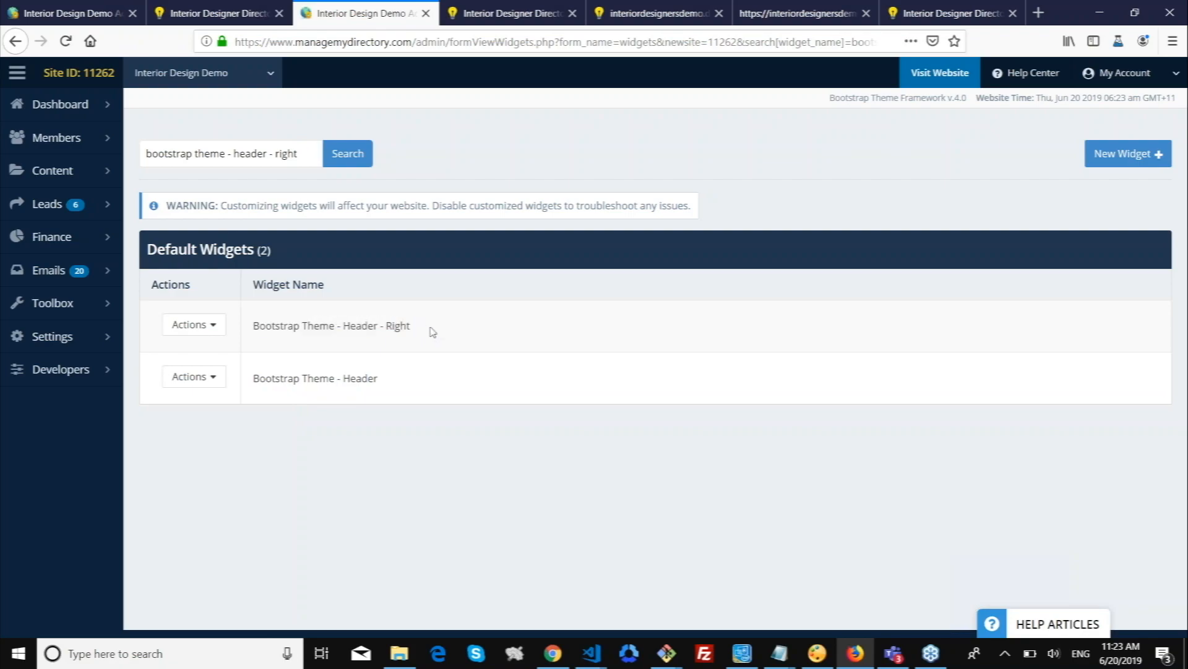
{"action": "left_click_drag", "start_coordinate": [403, 382], "coordinate": [244, 380]}
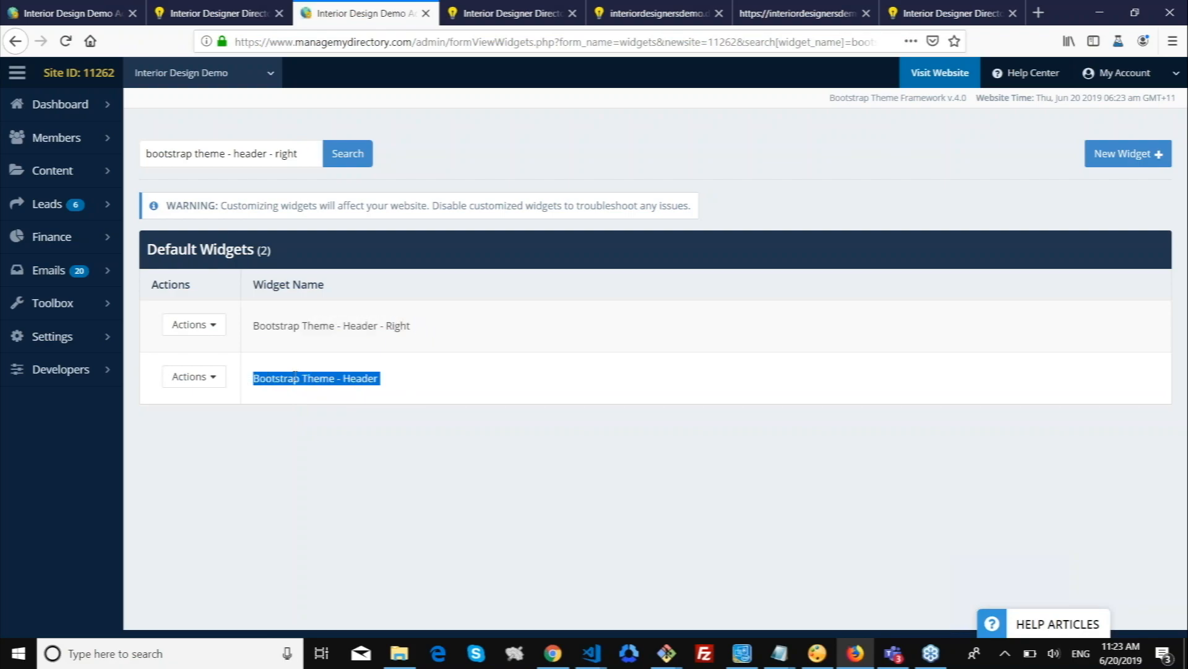
{"action": "left_click", "coordinate": [375, 380]}
{"action": "left_click_drag", "start_coordinate": [258, 325], "coordinate": [405, 325]}
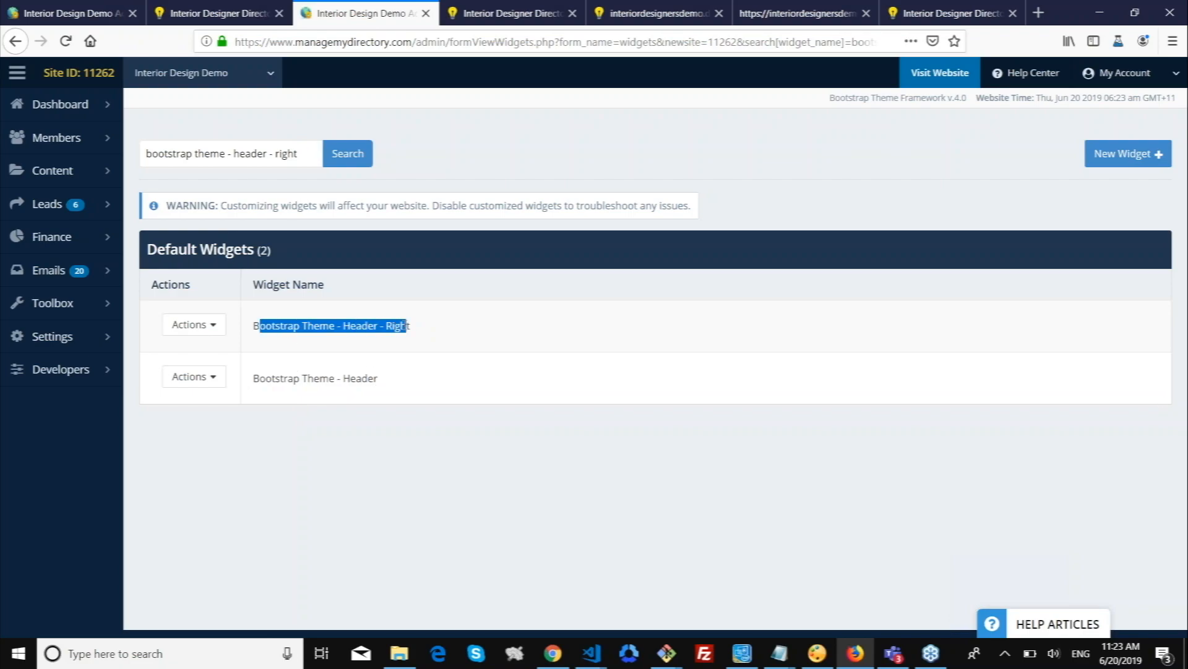
{"action": "left_click", "coordinate": [314, 378]}
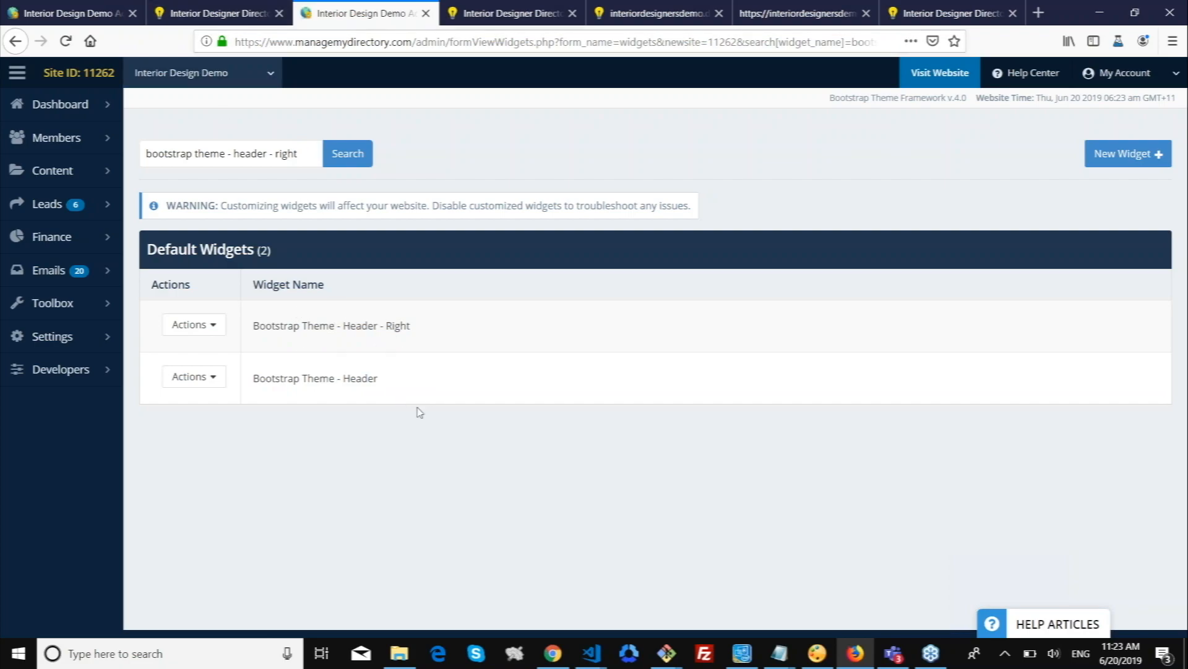
Return to the site's widget view, open Bootstrap Theme - Header - Left in the widget manager, and compare its customized and default entries
{"action": "left_click", "coordinate": [205, 16]}
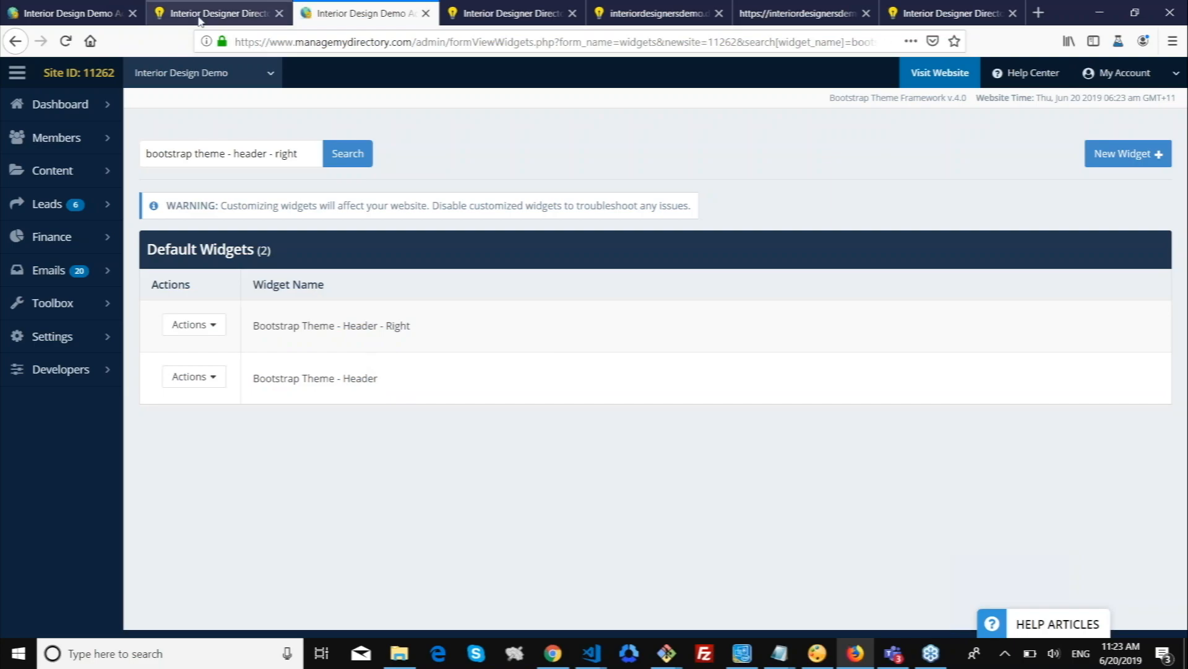
{"action": "key", "text": "ctrl+Tab"}
{"action": "key", "text": "ctrl+Tab"}
{"action": "left_click", "coordinate": [265, 313]}
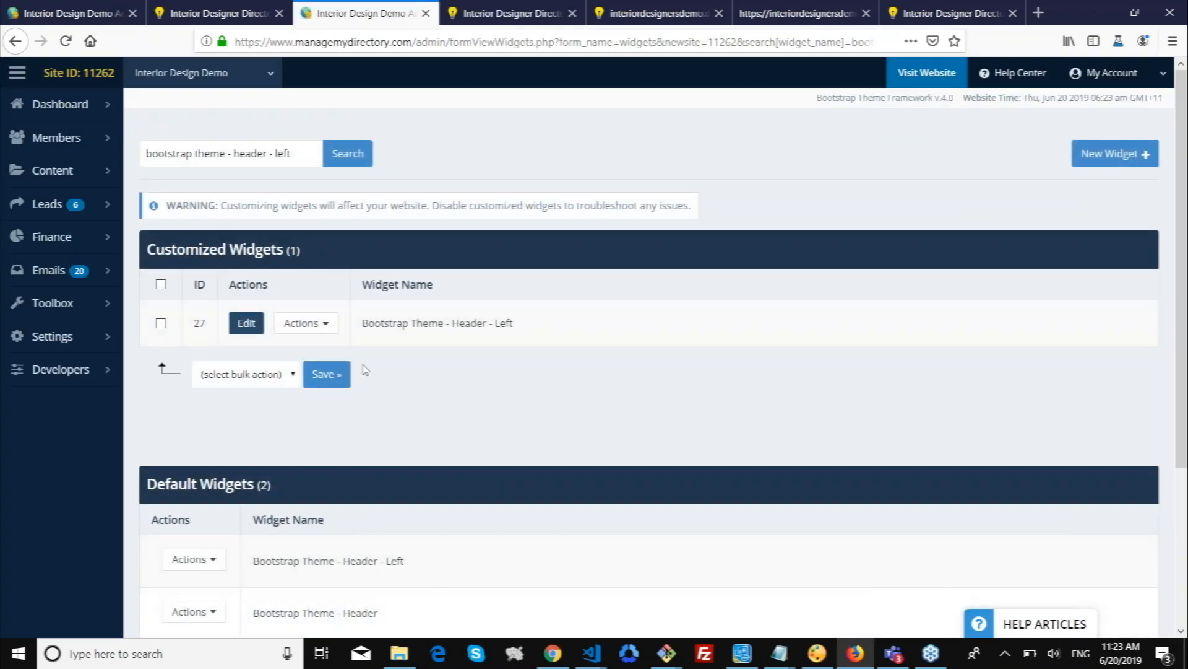
{"action": "scroll", "coordinate": [281, 297], "scroll_direction": "down", "scroll_amount": 2}
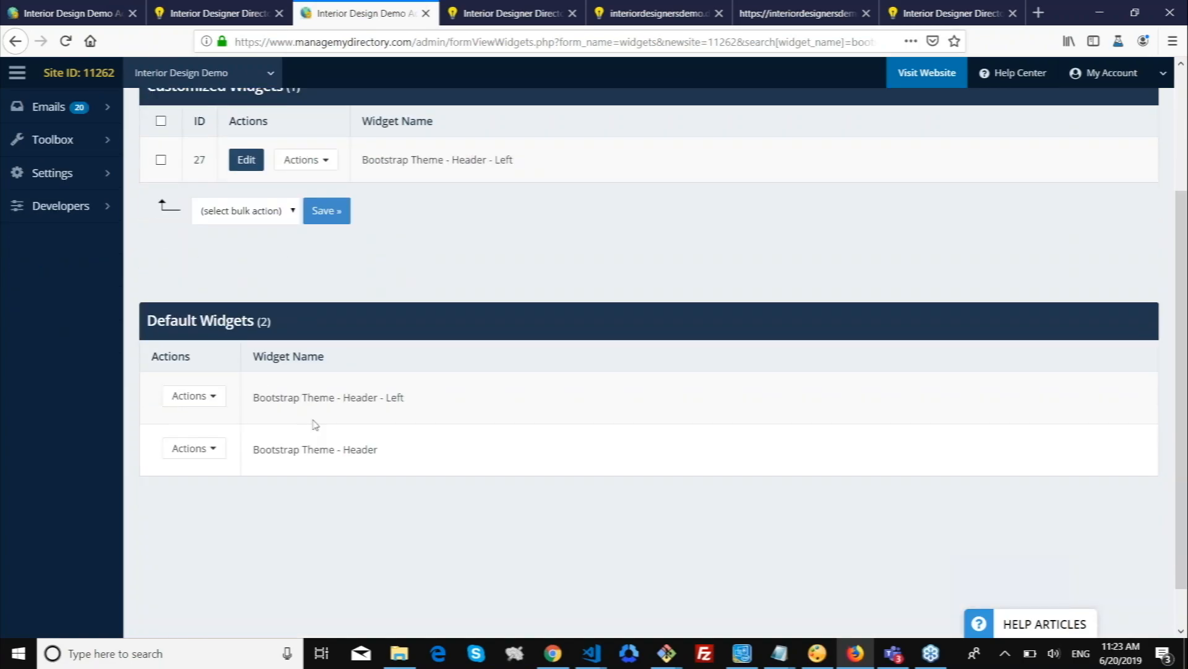
{"action": "scroll", "coordinate": [313, 425], "scroll_direction": "up", "scroll_amount": 3}
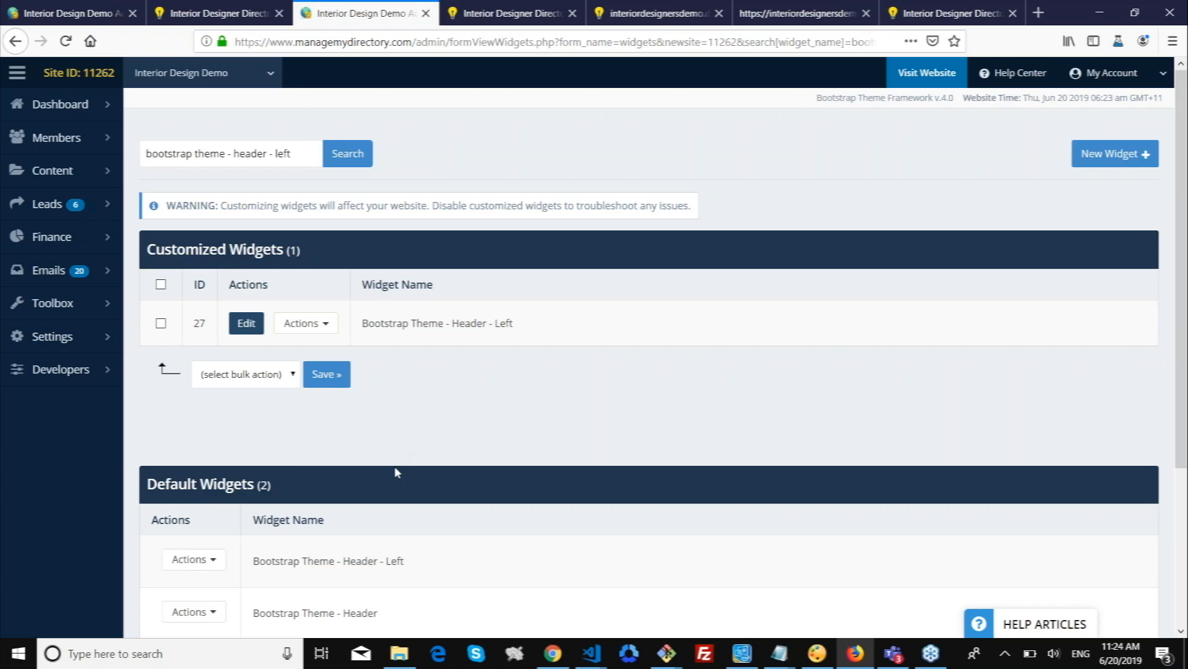
Disable the customized Bootstrap Theme - Header - Left widget
{"action": "left_click", "coordinate": [309, 327]}
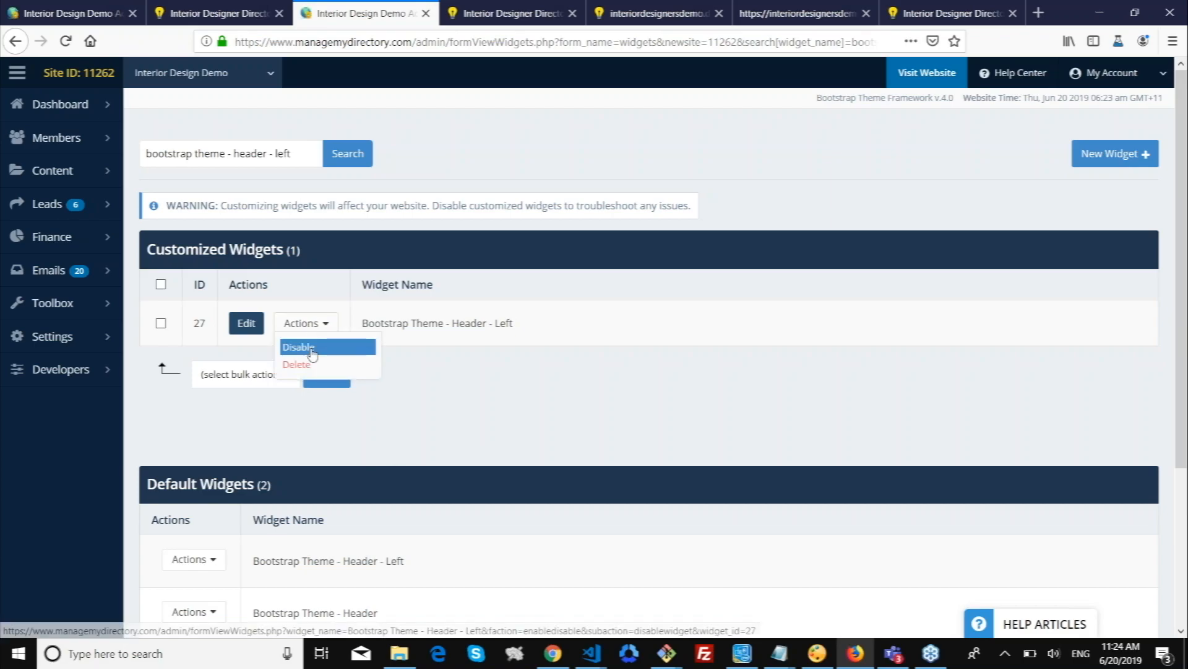
{"action": "left_click", "coordinate": [299, 347]}
{"action": "left_click", "coordinate": [545, 387]}
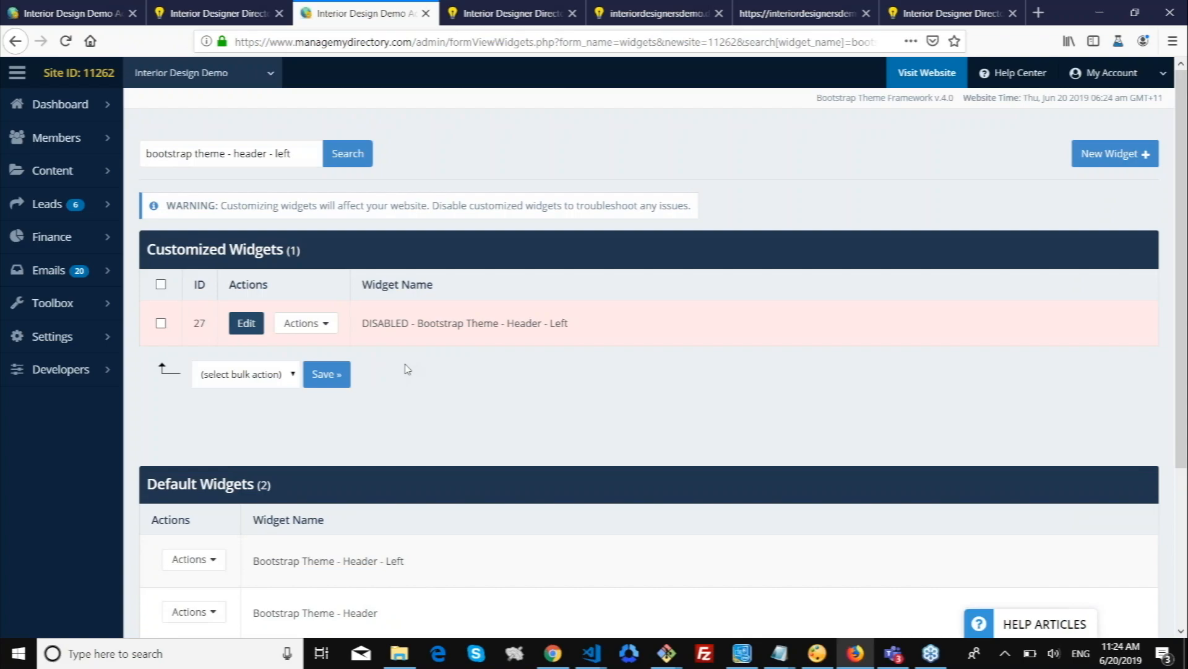
Switch to the presentation and advance to the slide "How do master and customized widgets work?"
{"action": "key", "text": "alt+Tab"}
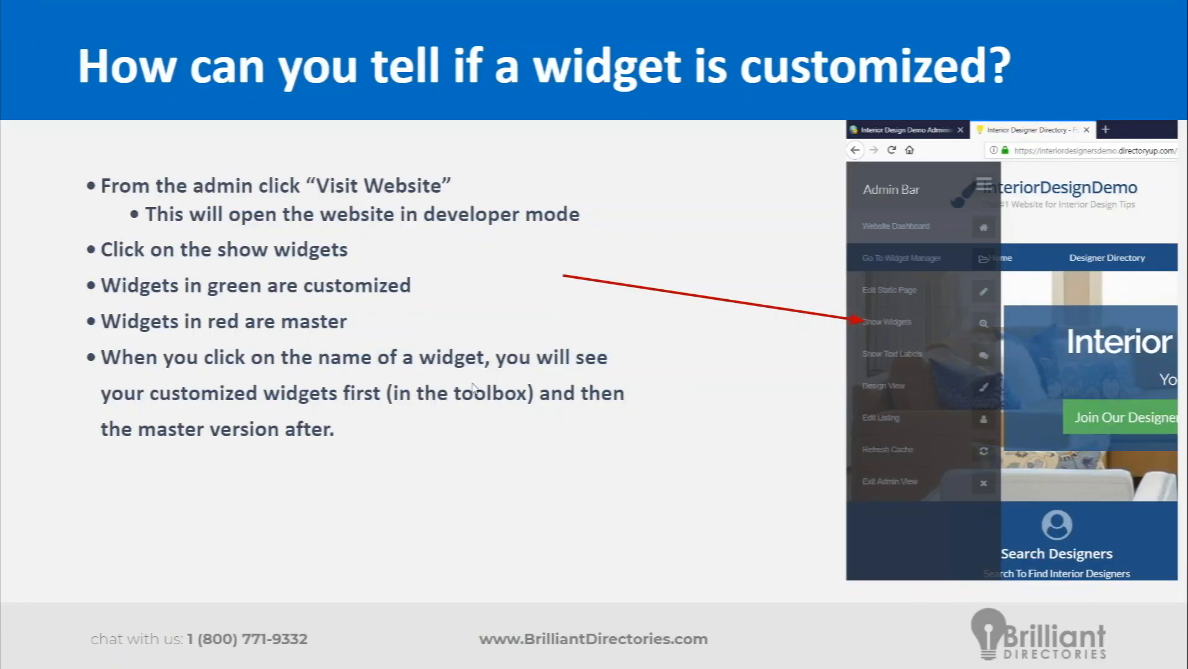
{"action": "left_click", "coordinate": [472, 385]}
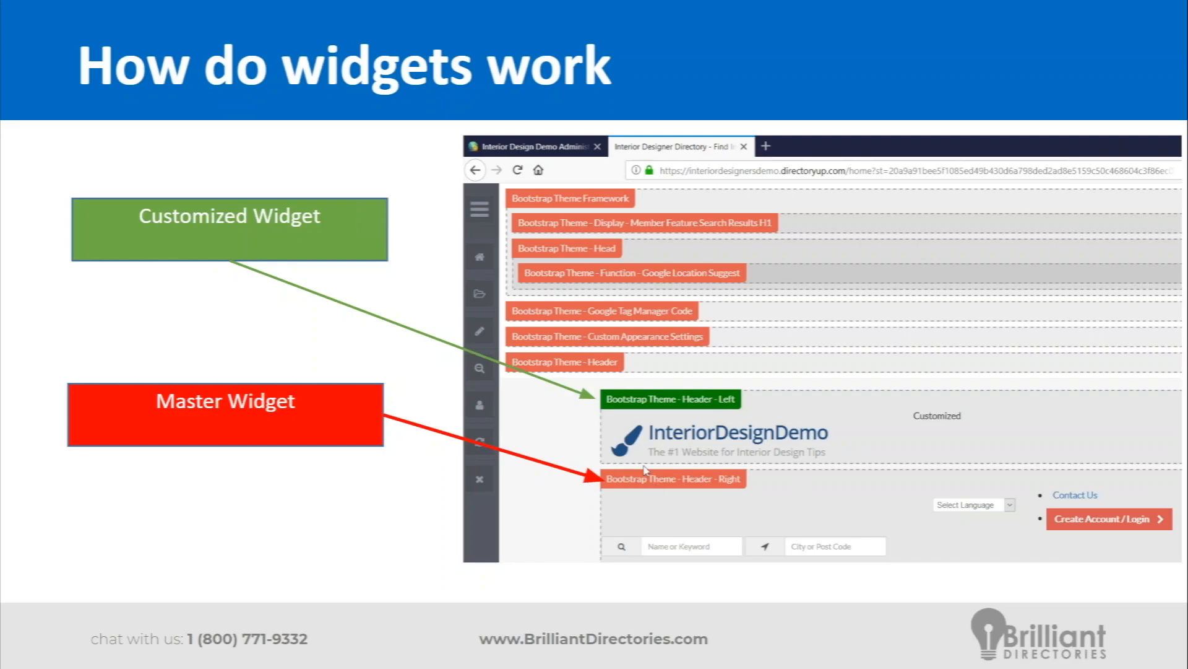
{"action": "left_click", "coordinate": [402, 264]}
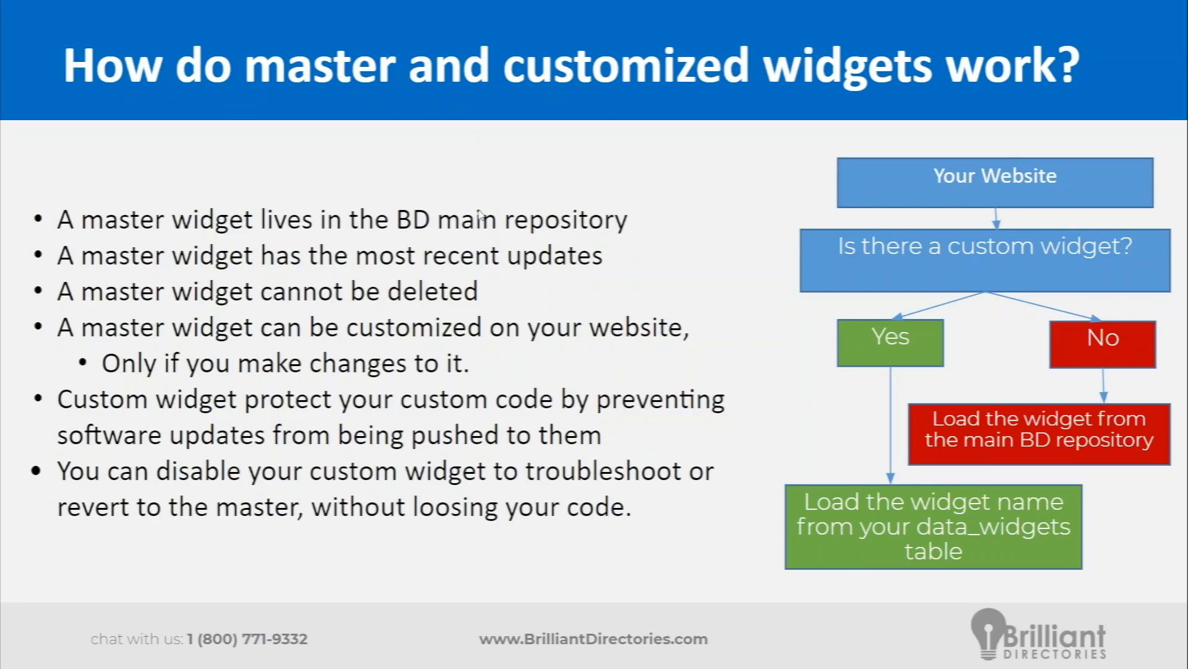
Recheck the disabled Header - Left widget in the browser, and return to the presentation slide with the system volume lowered to 36
{"action": "key", "text": "alt+Tab"}
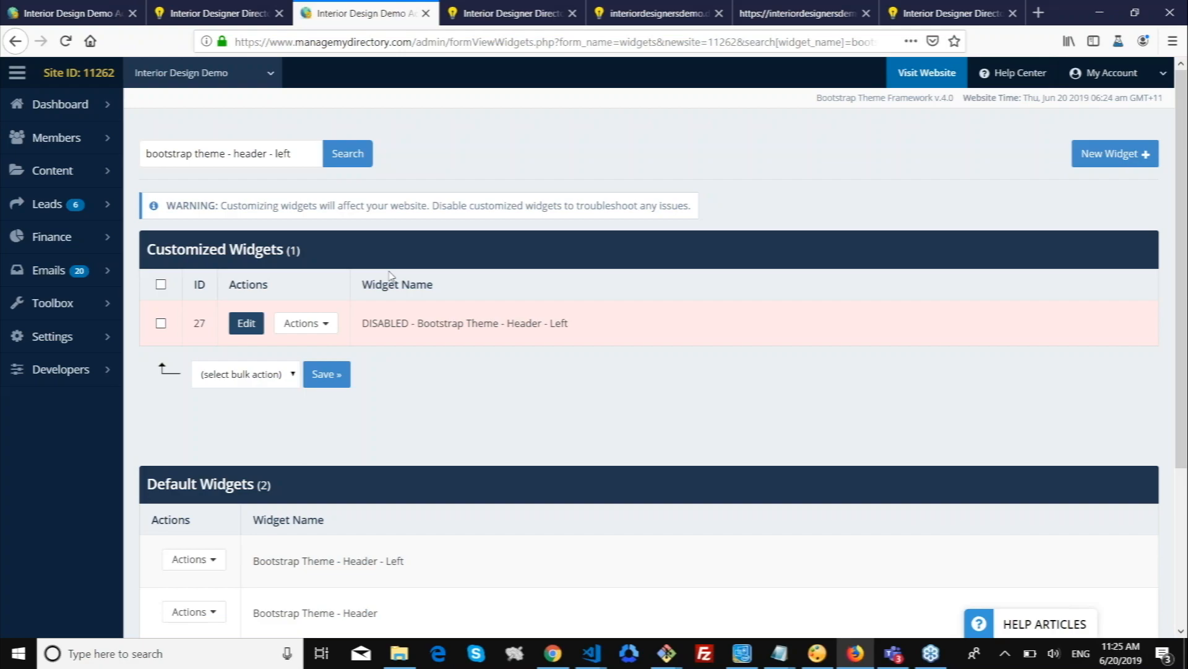
{"action": "key", "text": "alt+Tab"}
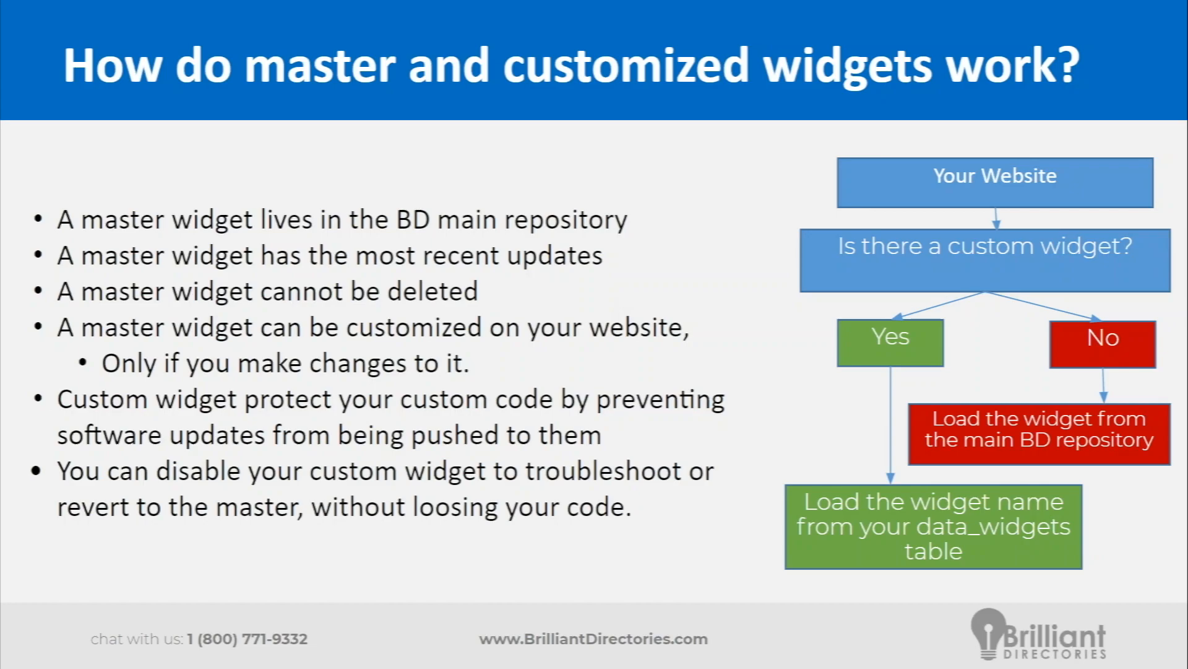
{"action": "key", "text": "XF86AudioLowerVolume"}
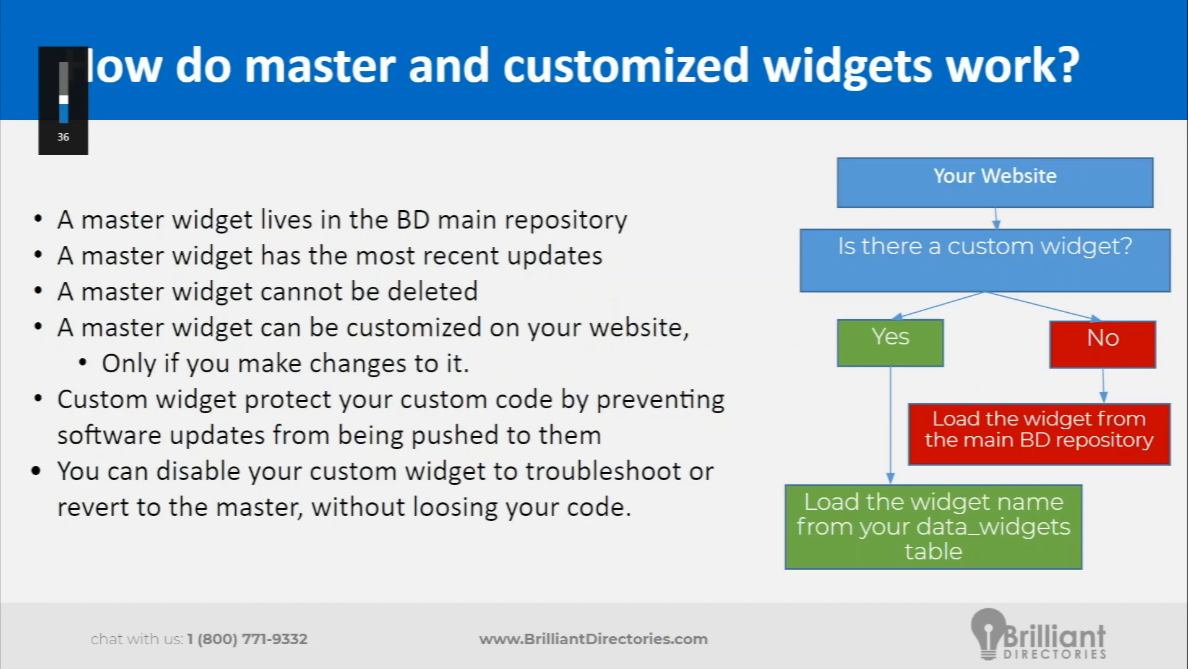